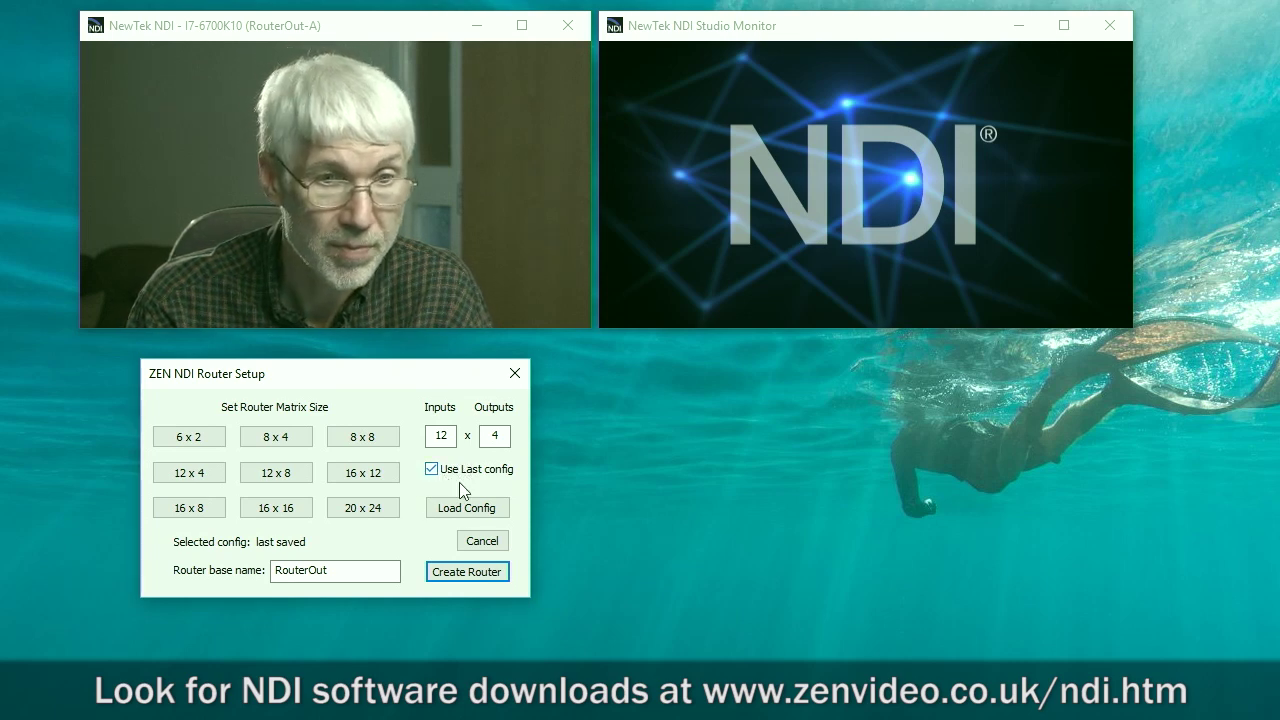
# Step: Create the 12 x 4 router named RouterOut from the last config and position its window below the two monitors
pyautogui.click(458, 575)
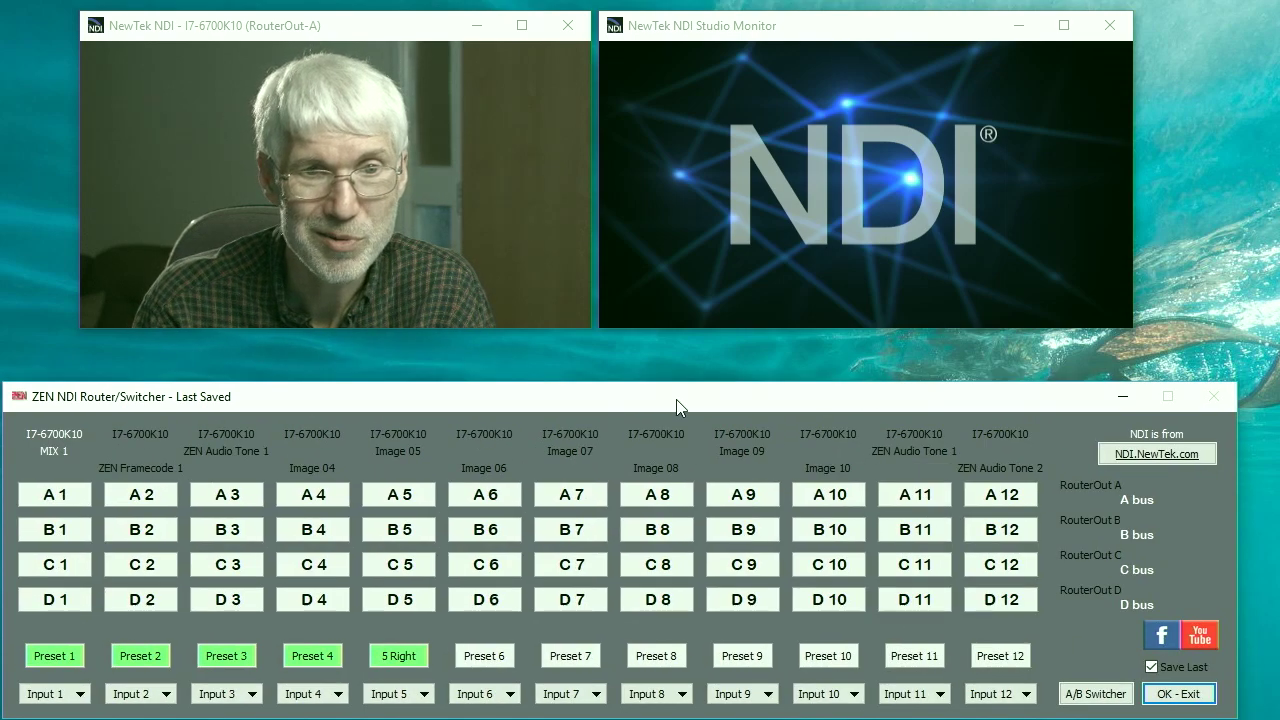
pyautogui.moveTo(676, 399); pyautogui.dragTo(688, 370)
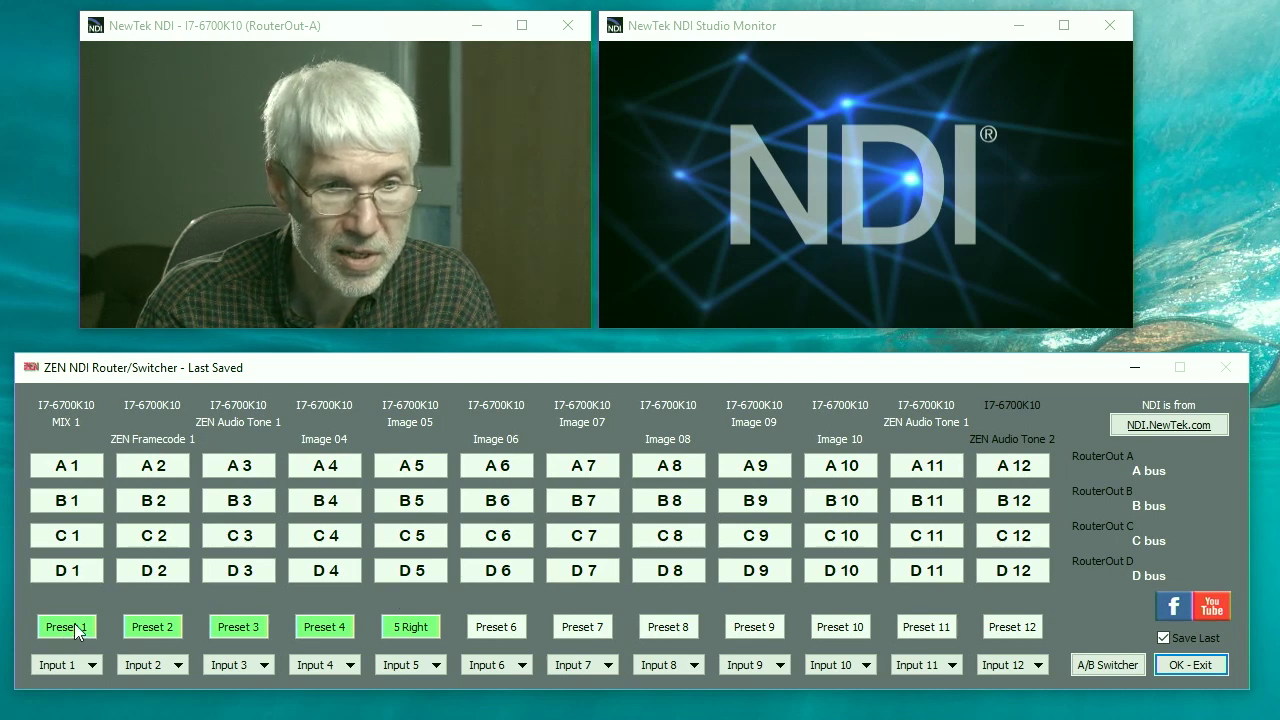
# Step: Recall Preset 2, Preset 3, Preset 4 and 5 Right one after another
pyautogui.click(153, 627)
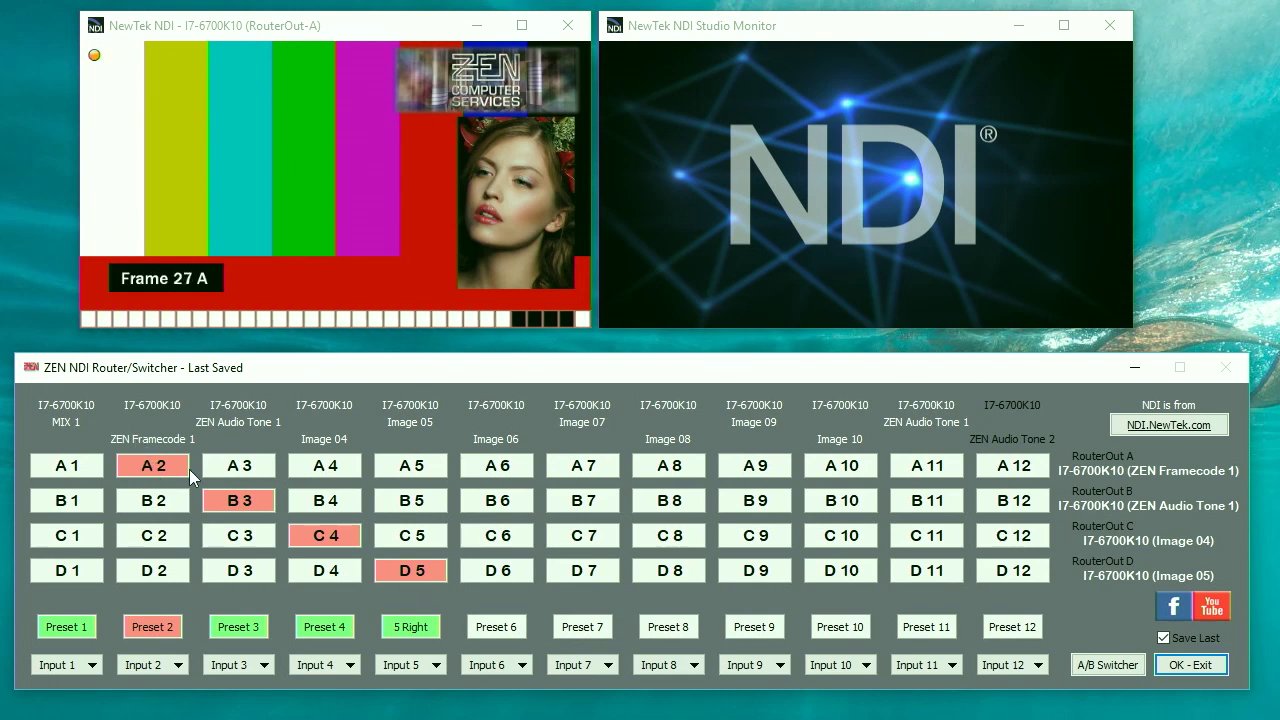
pyautogui.click(248, 628)
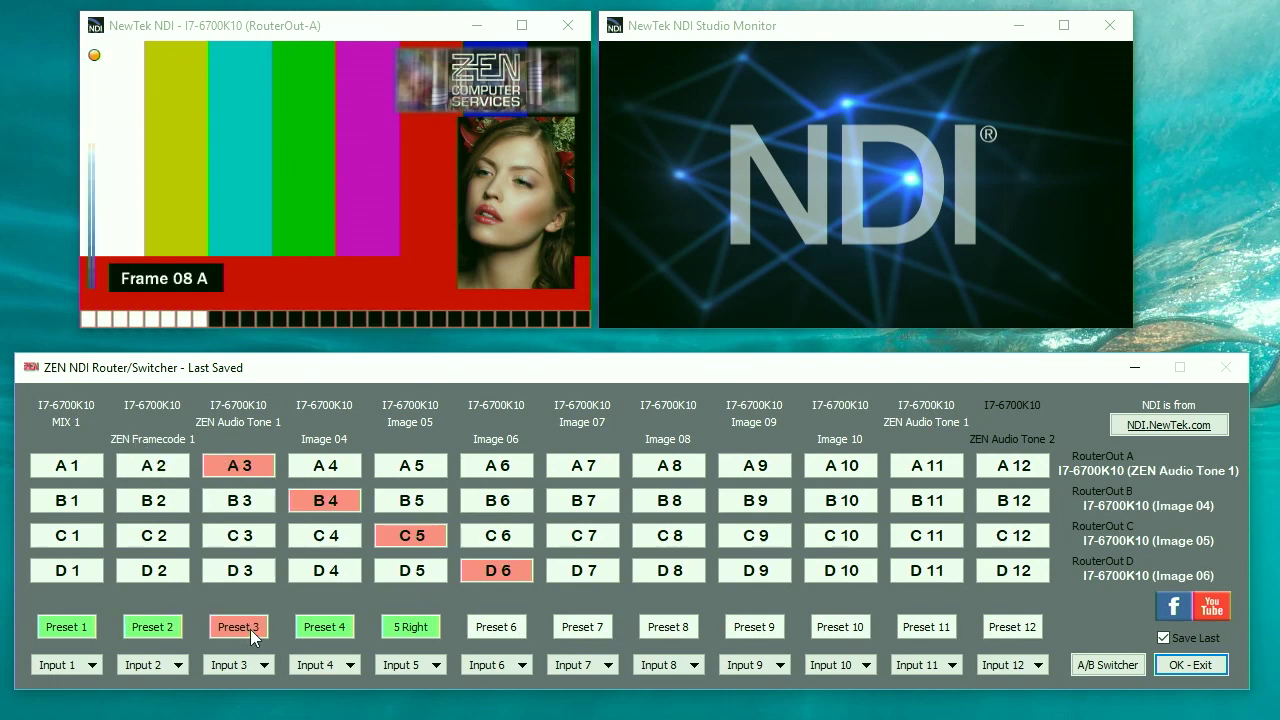
pyautogui.click(325, 627)
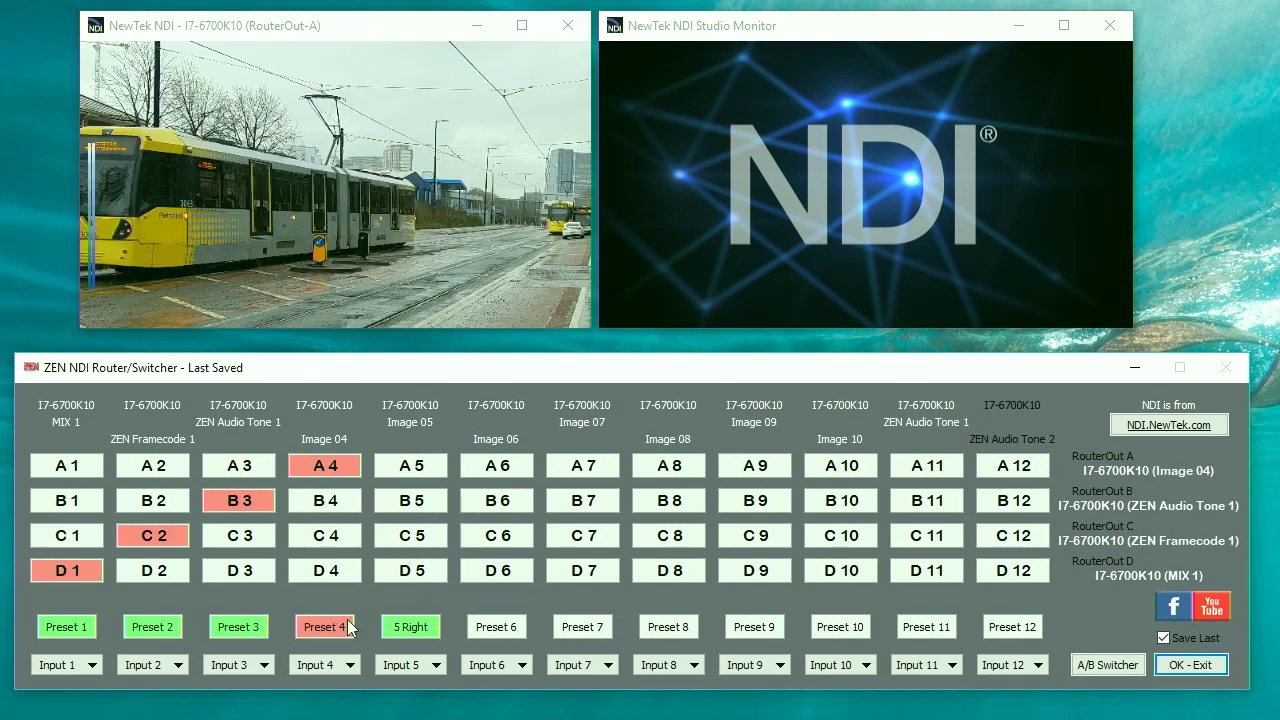
pyautogui.click(405, 627)
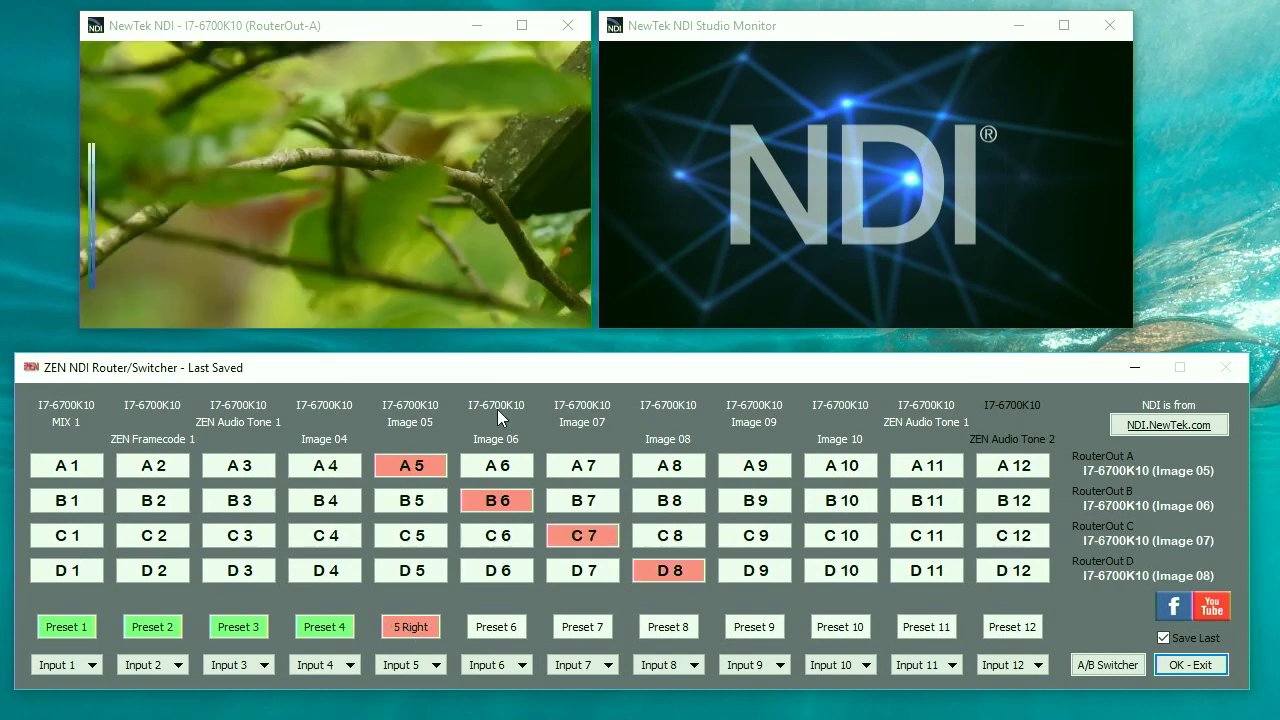
# Step: Set the second Studio Monitor's source to RouterOut-B on I7-6700K10 and recall Preset 4 in the router
pyautogui.click(618, 58)
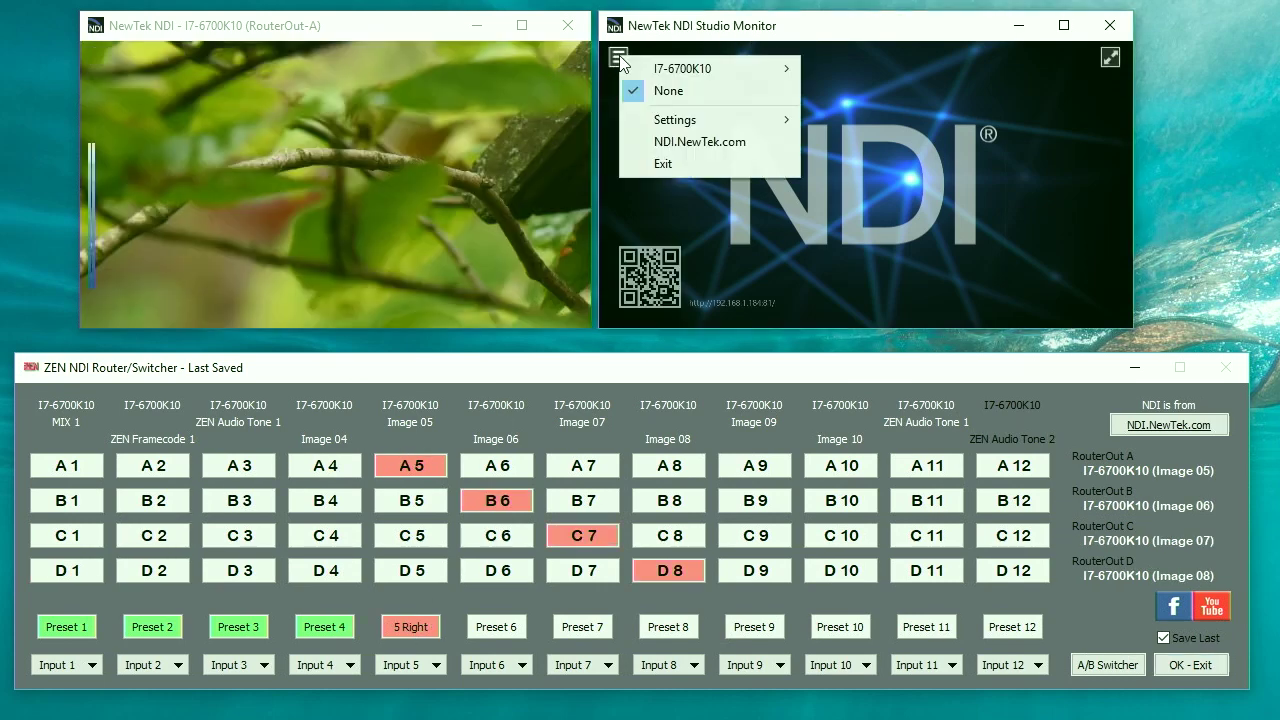
pyautogui.moveTo(704, 69)
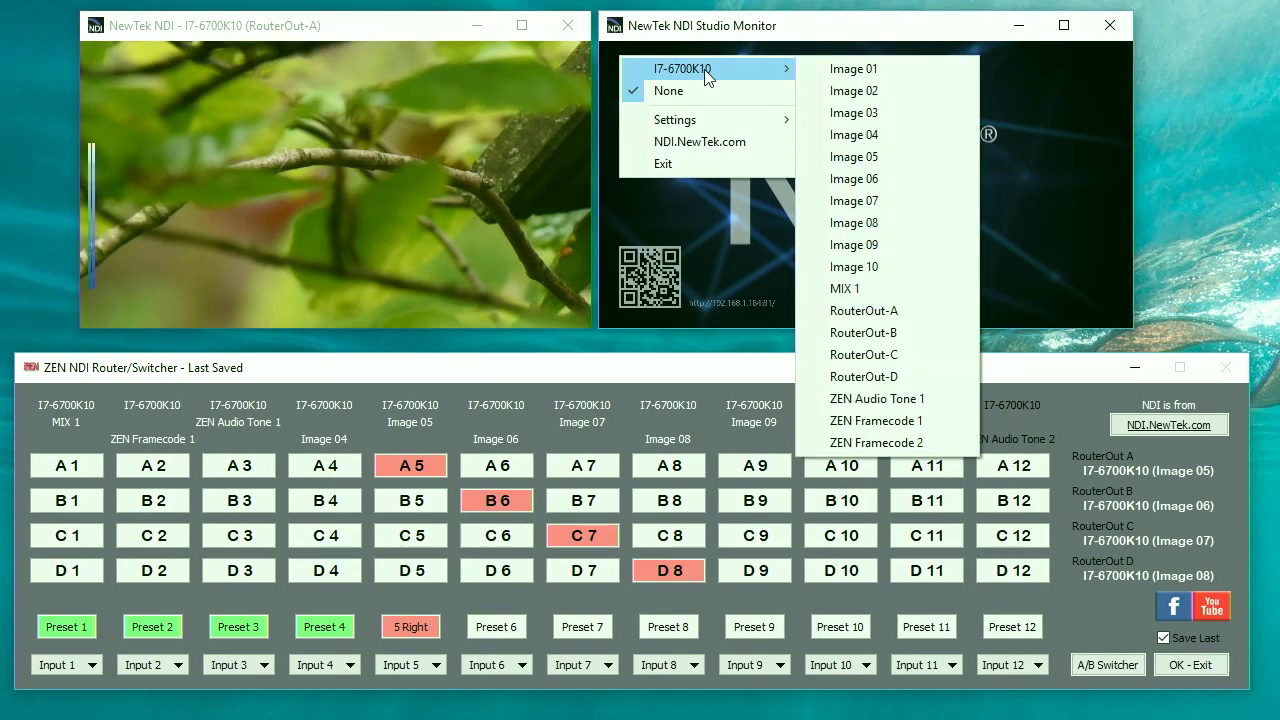
pyautogui.click(876, 333)
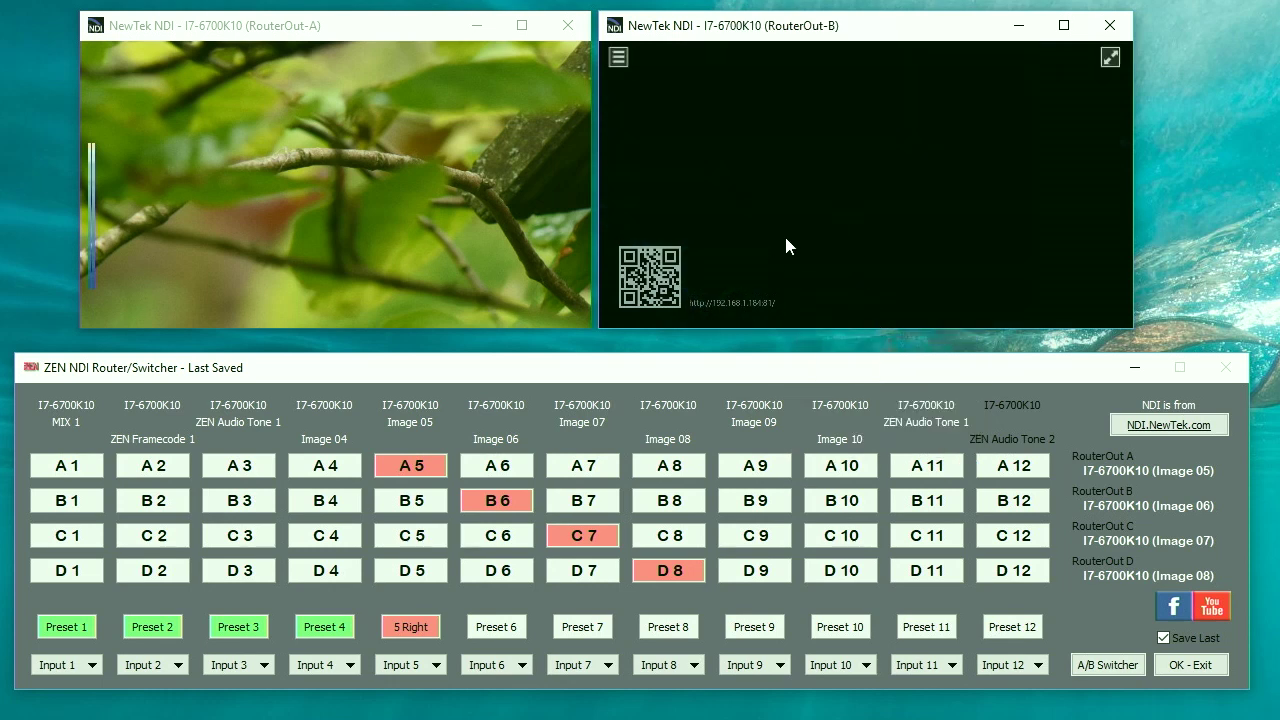
pyautogui.click(327, 626)
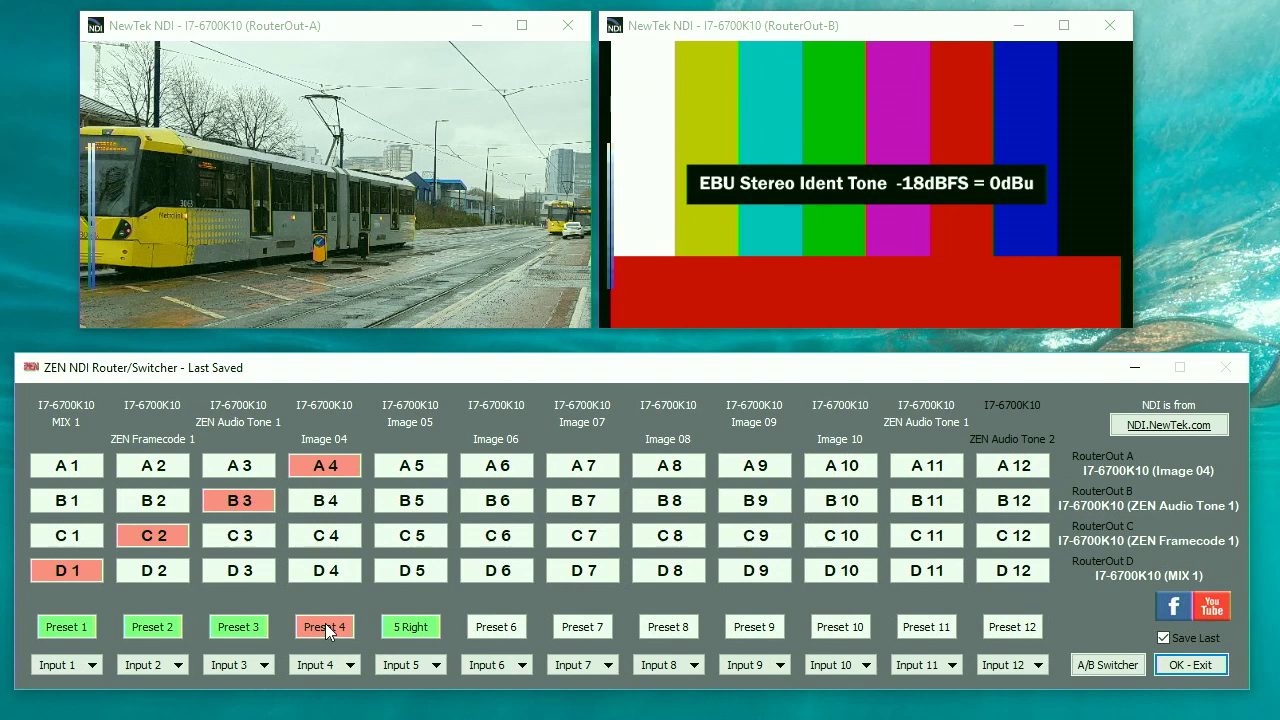
# Step: Route output A to input 1 and back to input 4, and recall Preset 3
pyautogui.click(63, 463)
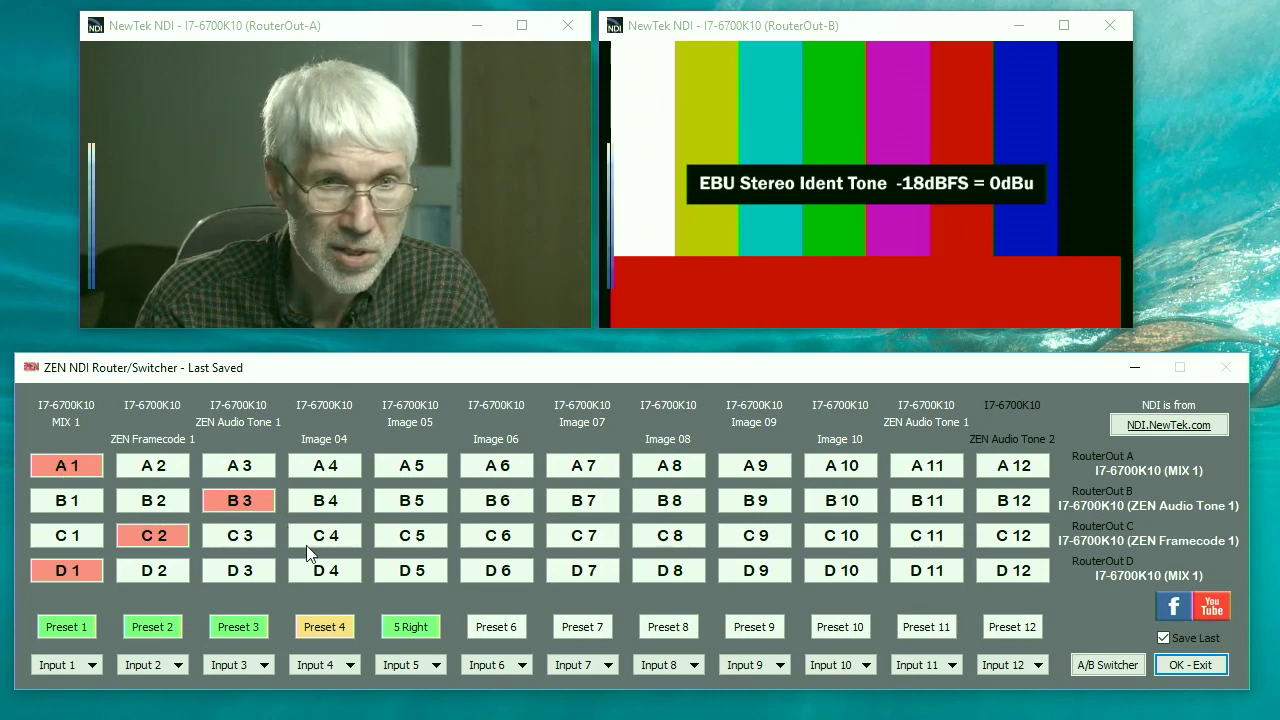
pyautogui.click(329, 466)
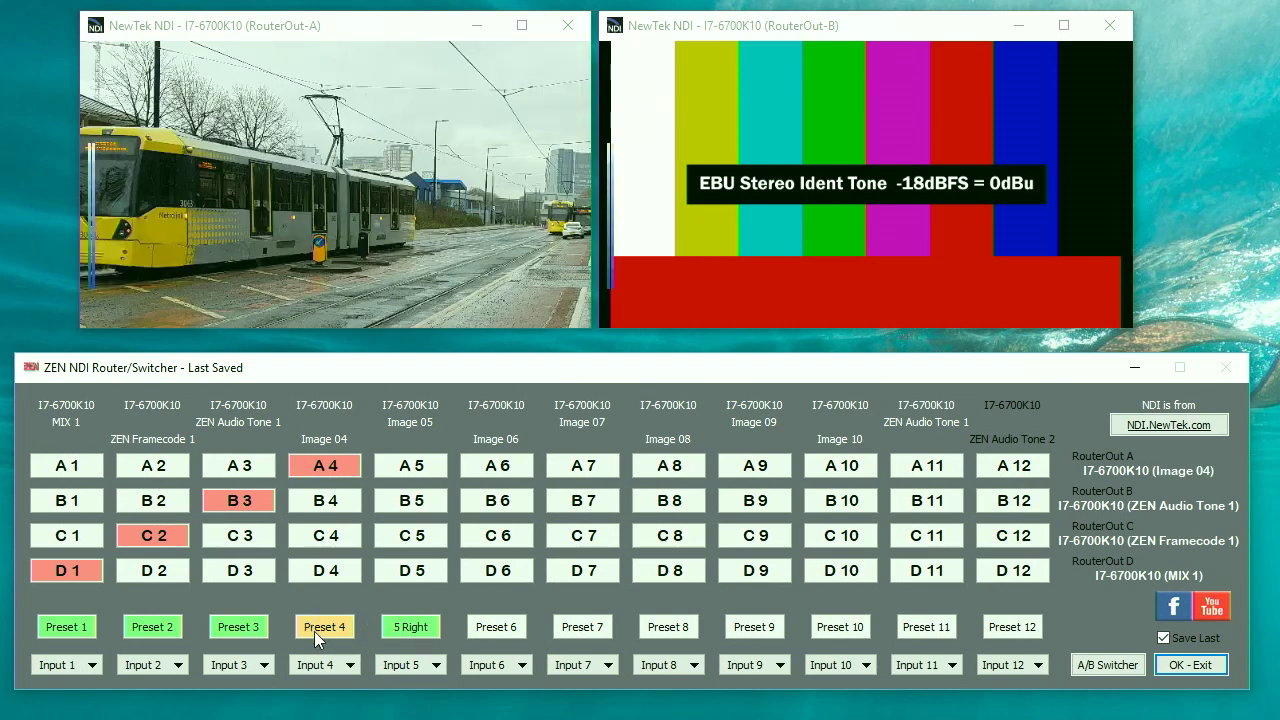
pyautogui.click(232, 627)
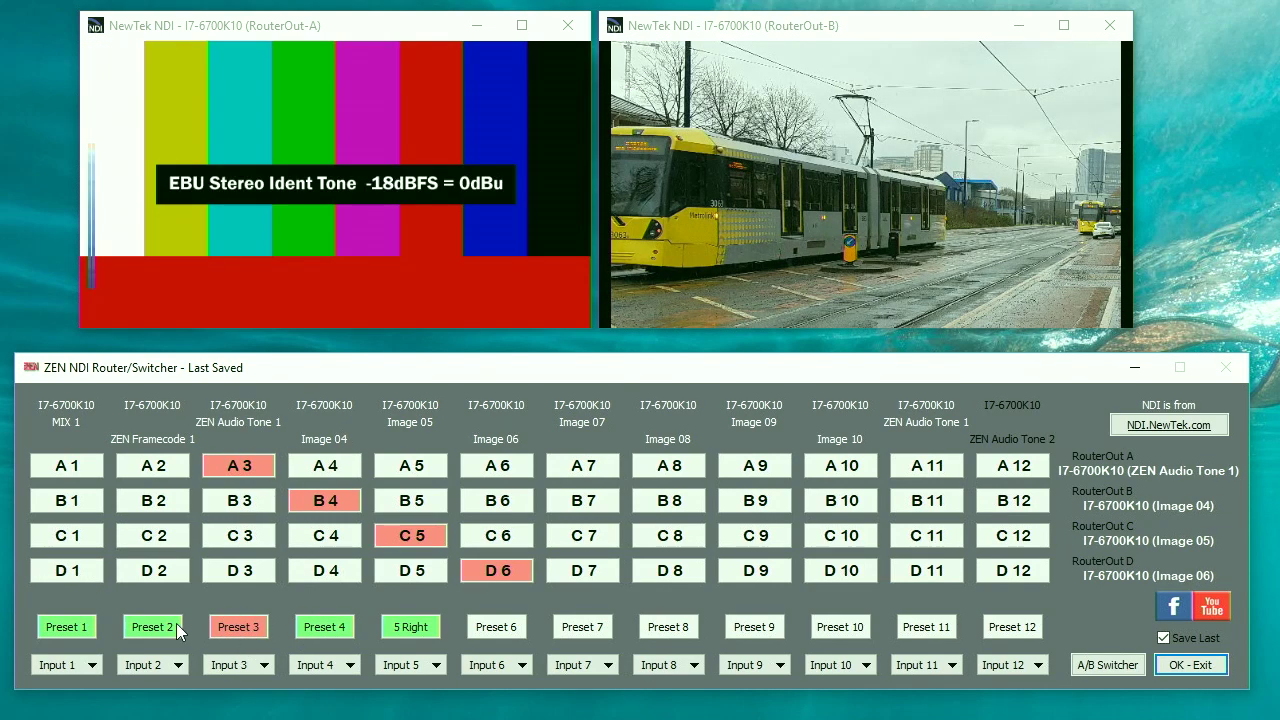
# Step: Recall Preset 2, route input 1 to output A, input 4 to B and input 3 to C, and store this routing over Preset 2
pyautogui.click(155, 627)
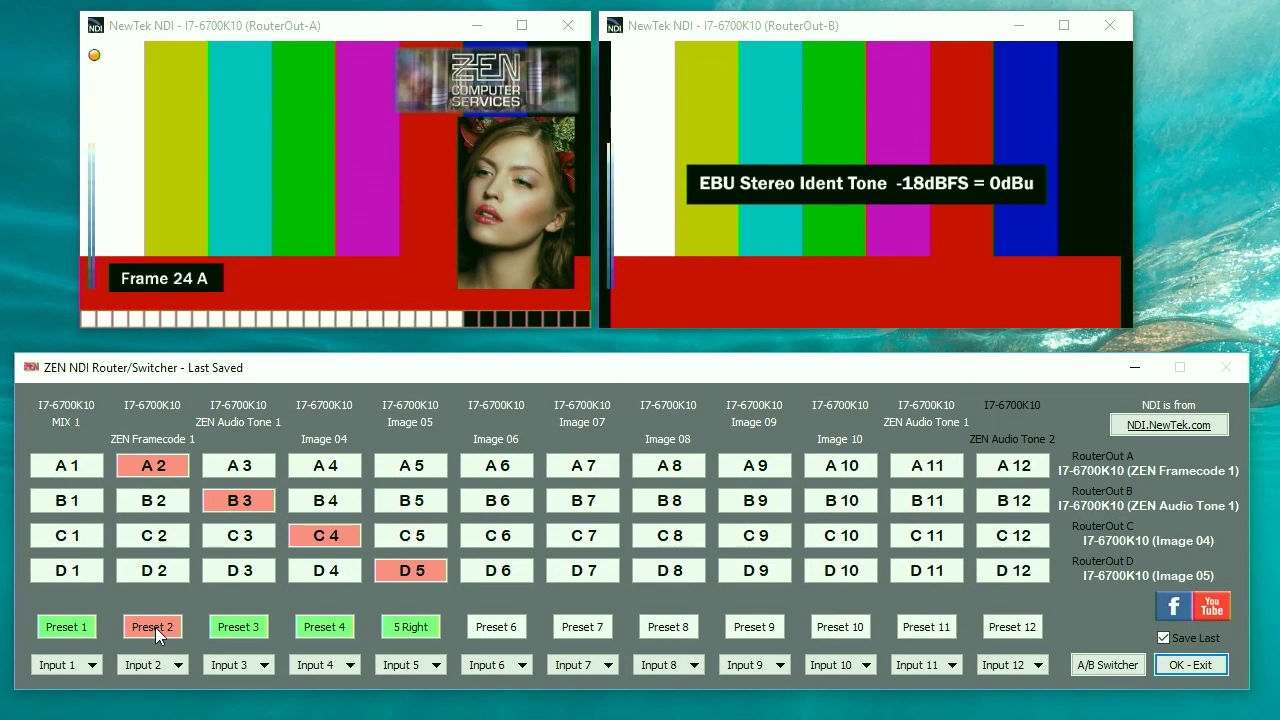
pyautogui.click(255, 462)
pyautogui.click(154, 533)
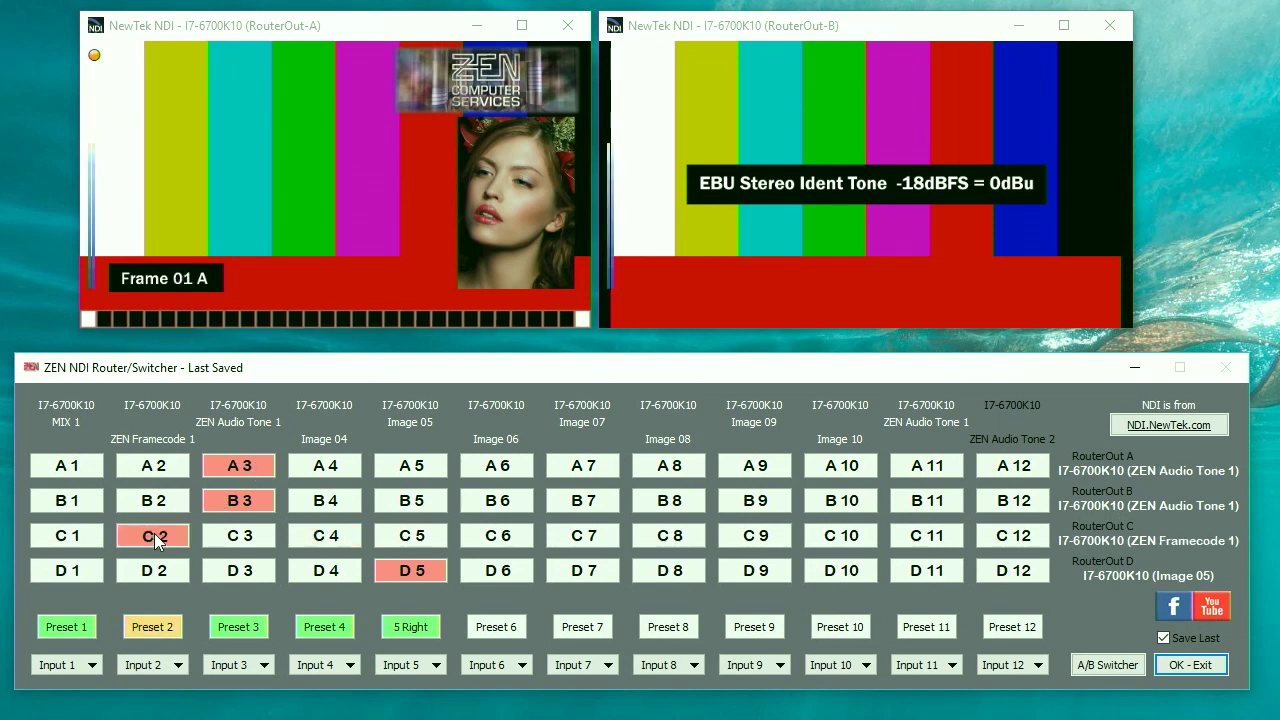
pyautogui.click(160, 502)
pyautogui.click(347, 499)
pyautogui.click(234, 527)
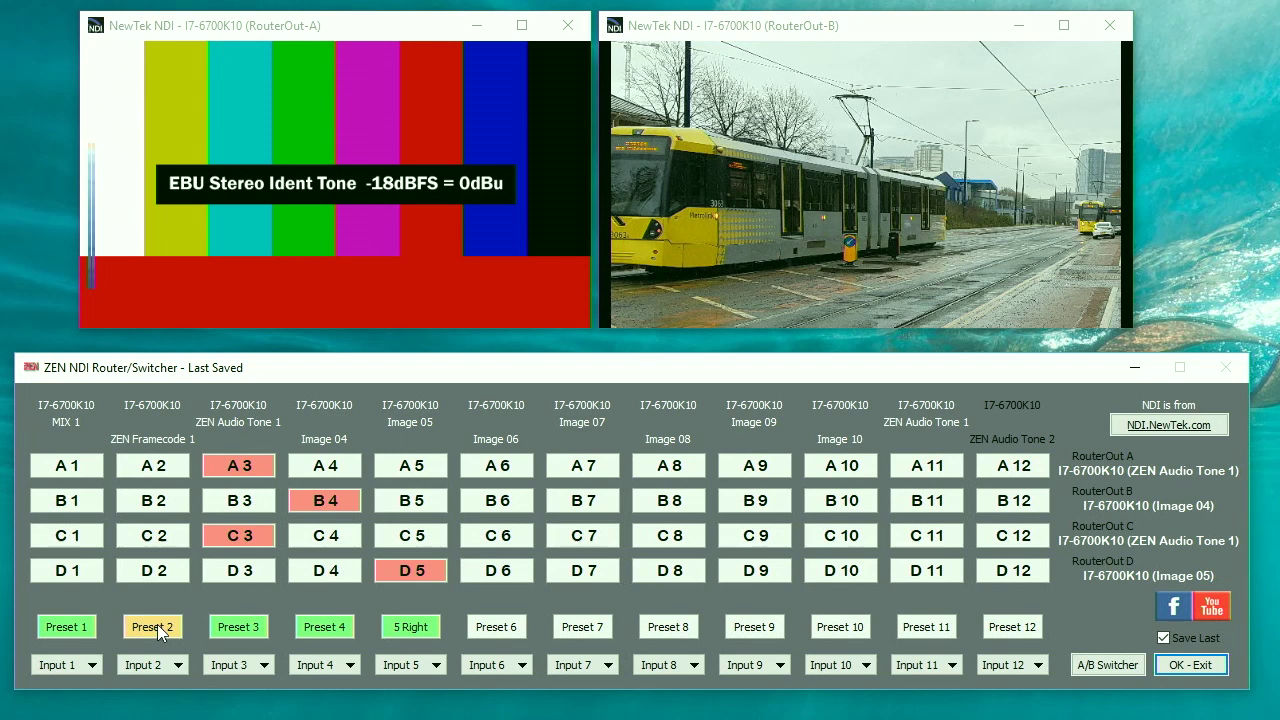
pyautogui.click(82, 470)
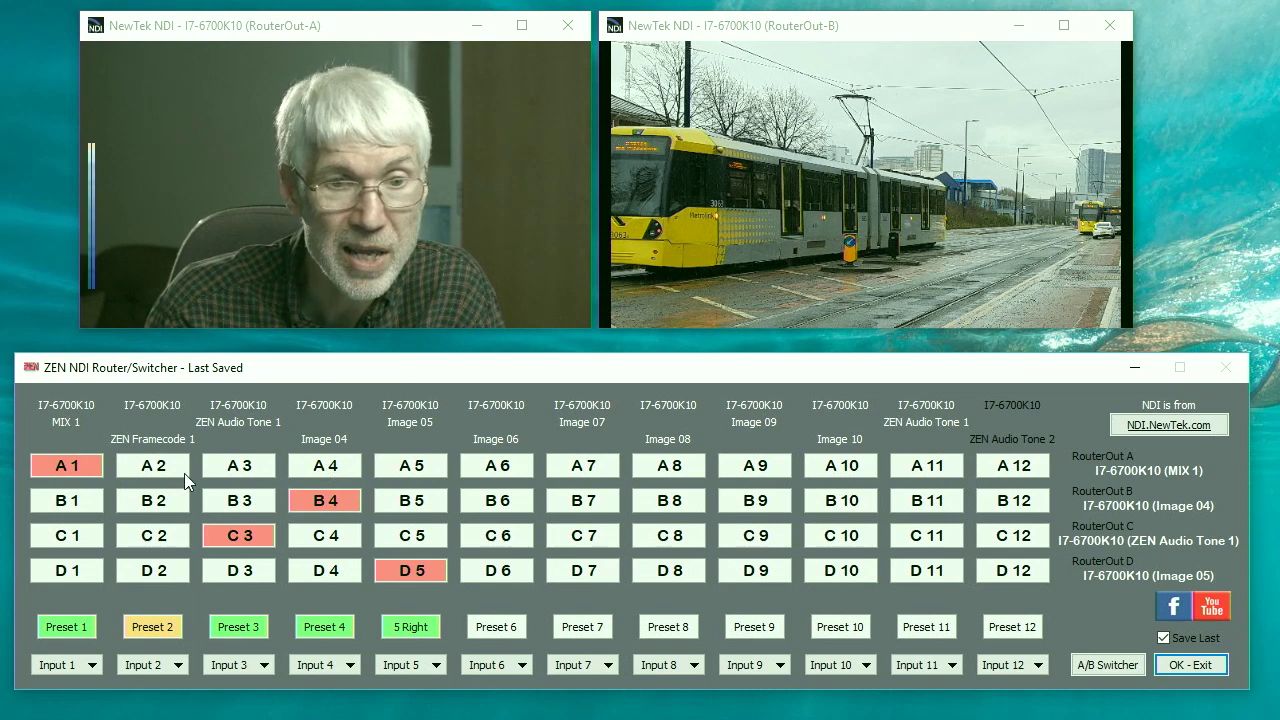
pyautogui.click(155, 625)
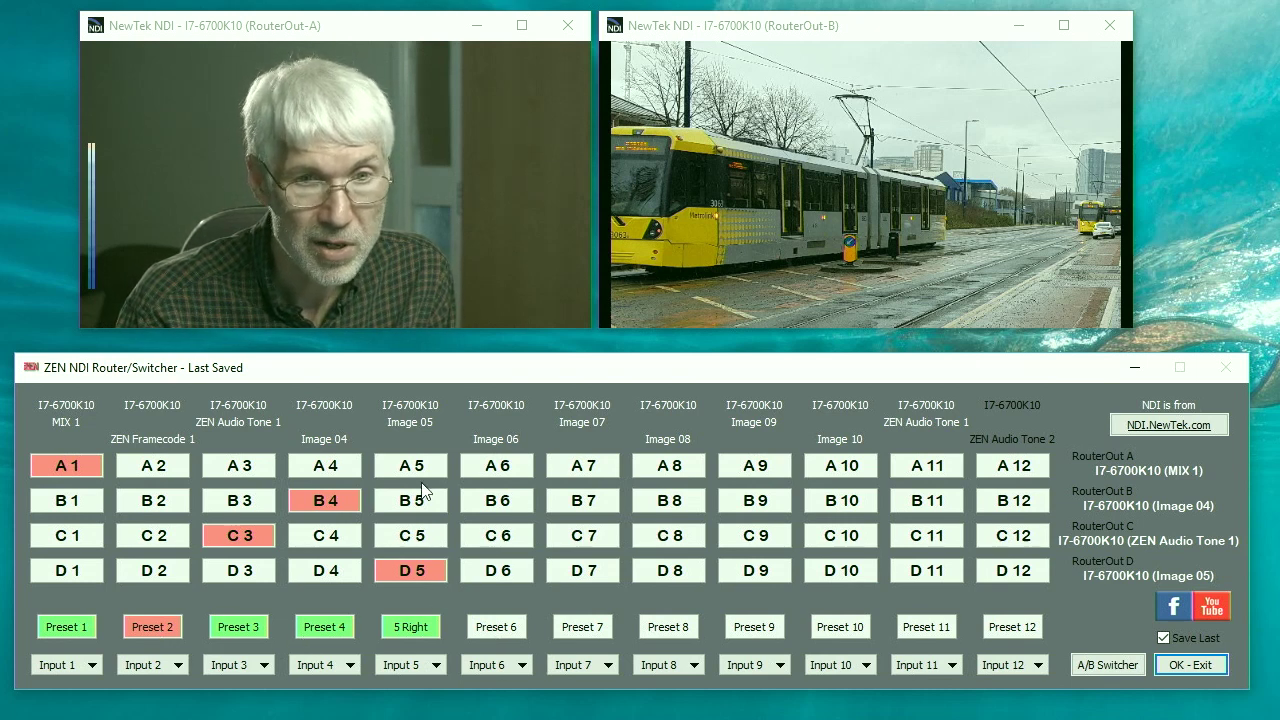
# Step: Route input 11 to output A, input 1 to B, input 5 to C and input 4 to D, and store the routing as Preset 11
pyautogui.click(510, 466)
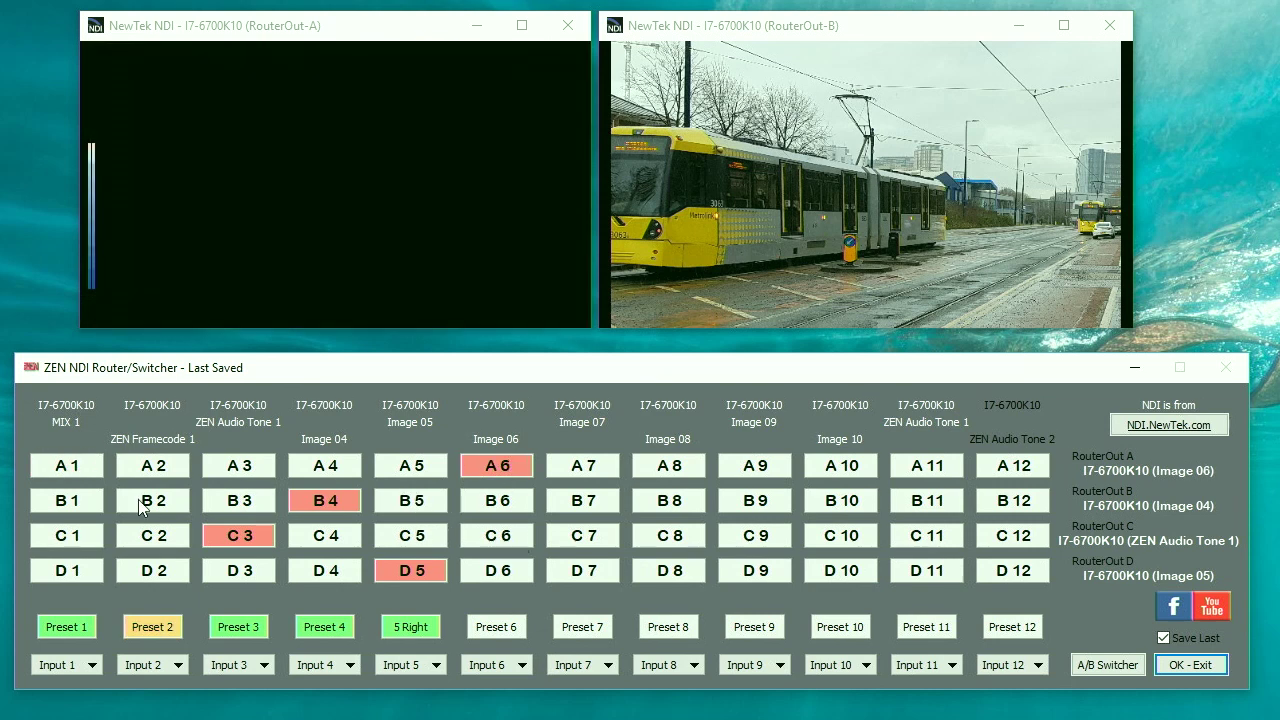
pyautogui.click(69, 505)
pyautogui.click(430, 541)
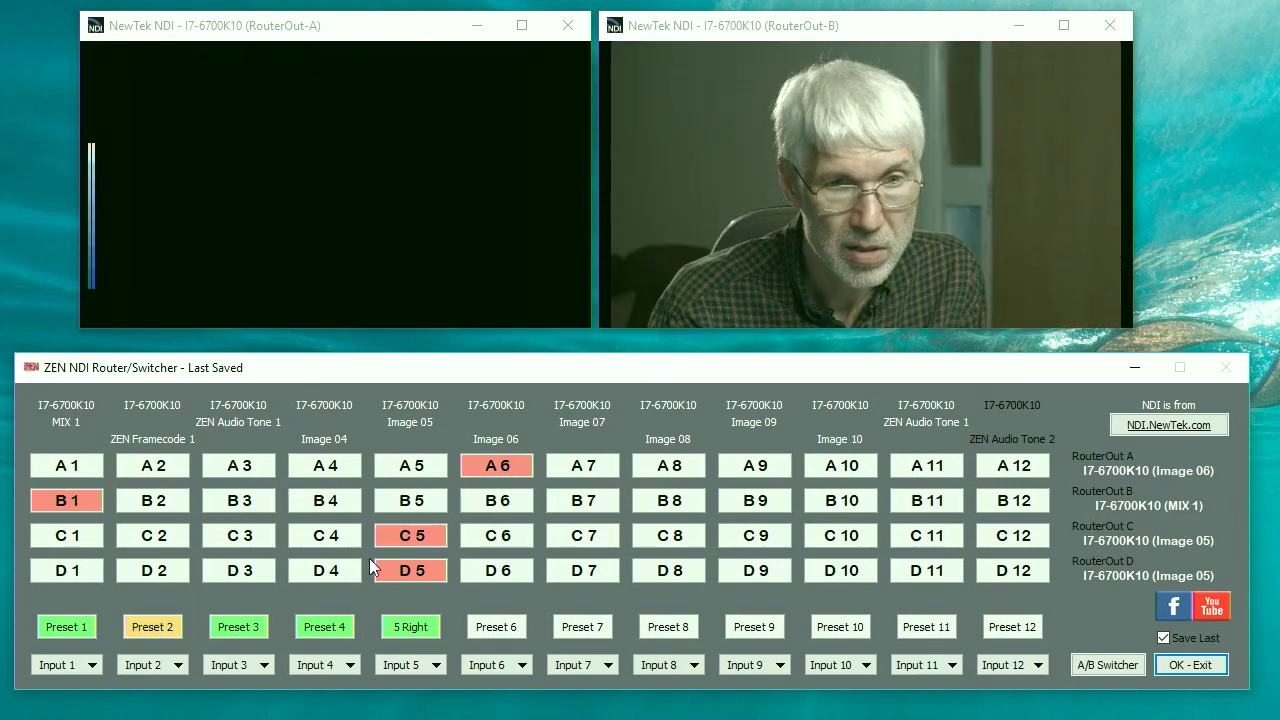
pyautogui.click(333, 567)
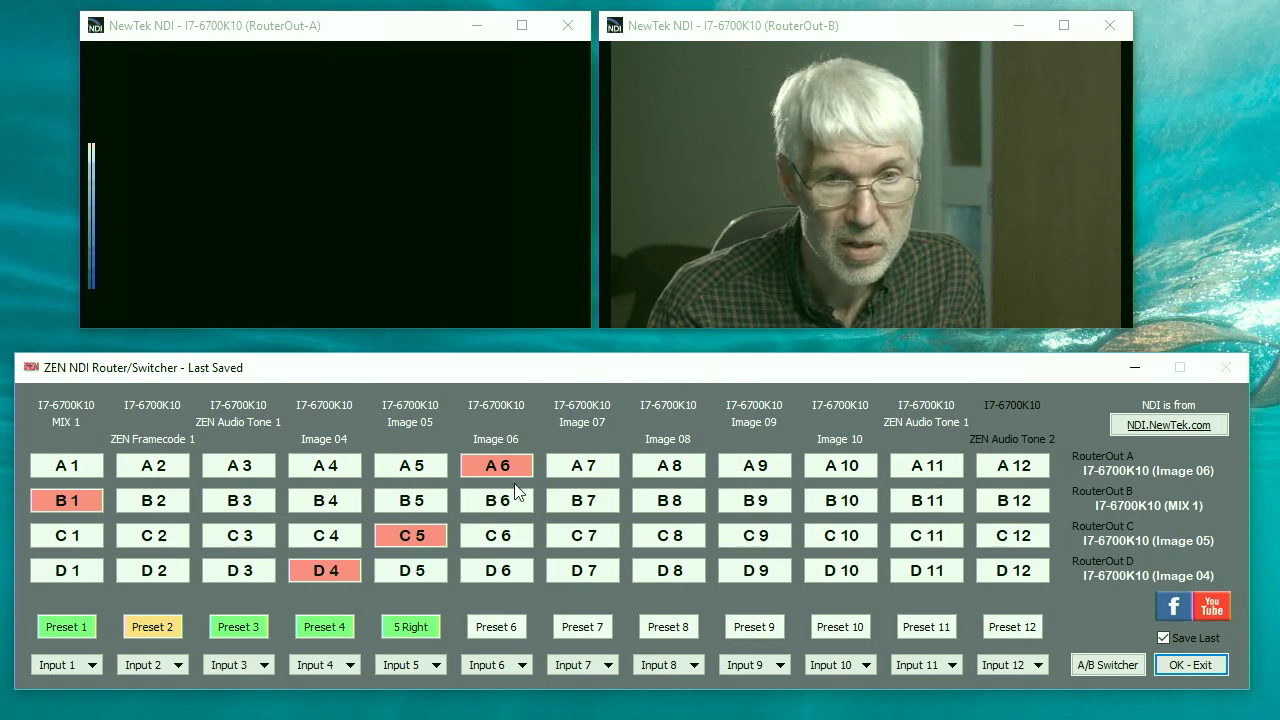
pyautogui.click(586, 467)
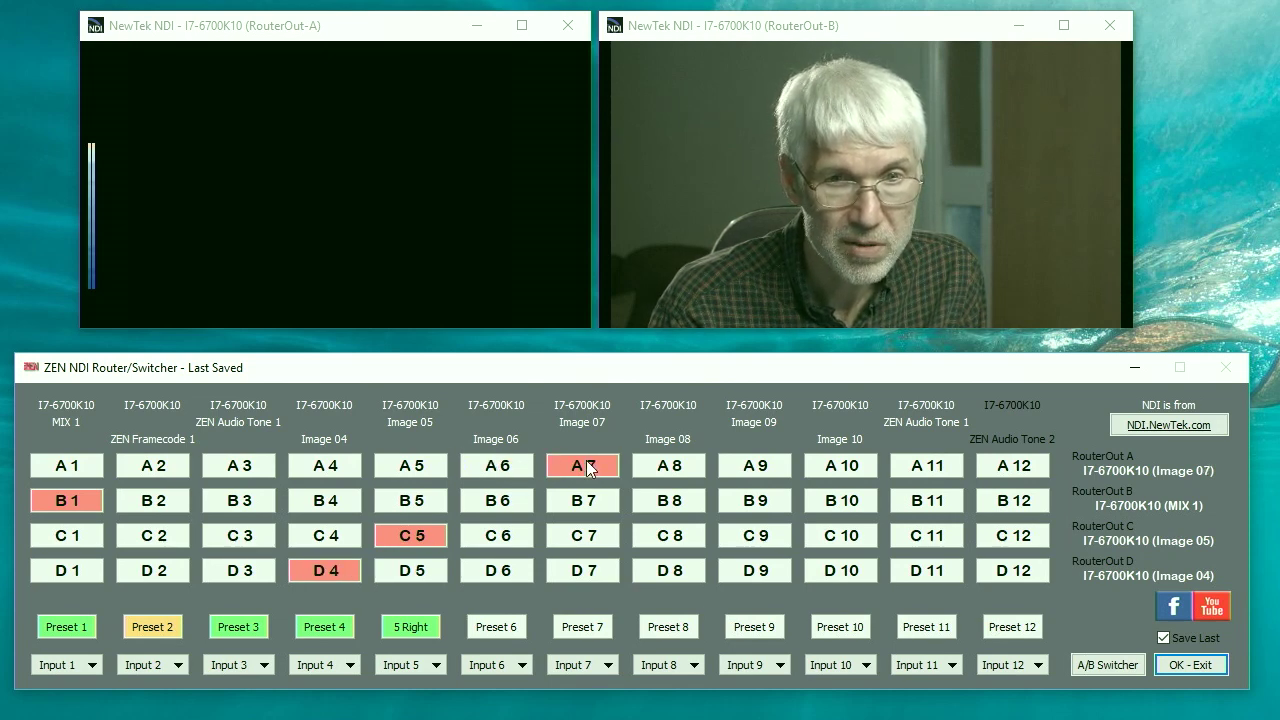
pyautogui.click(957, 465)
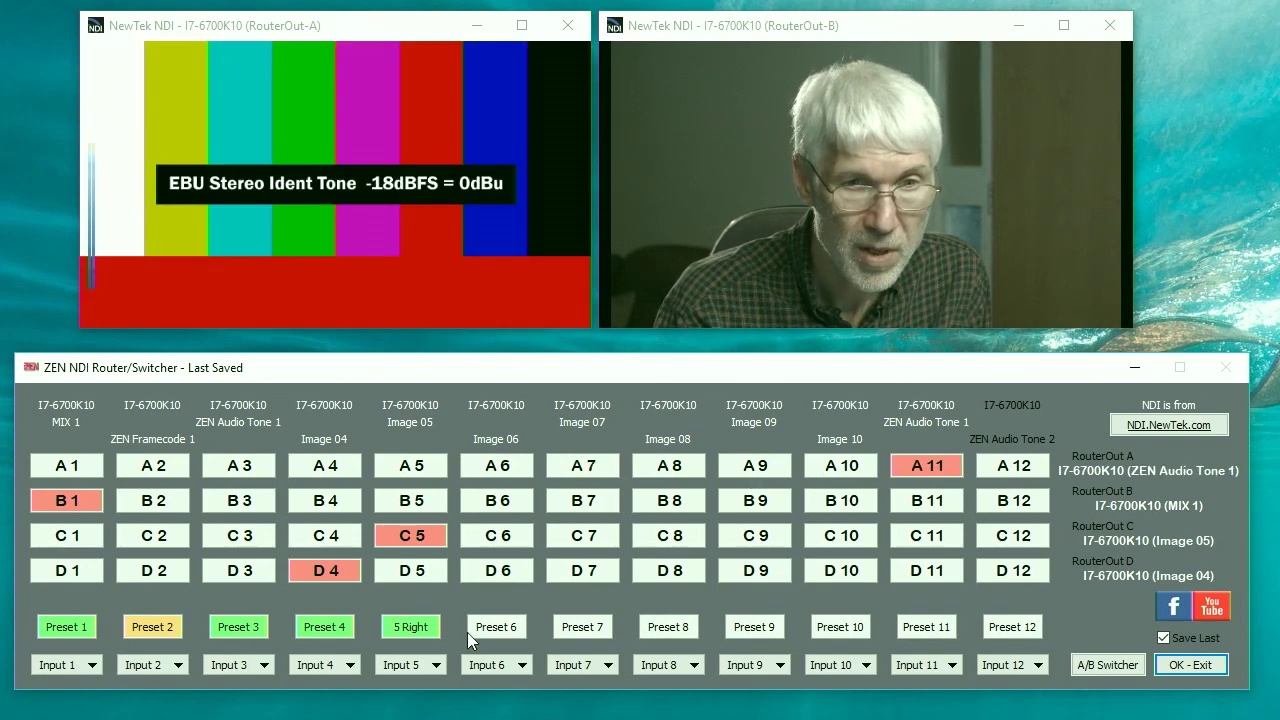
pyautogui.click(927, 627)
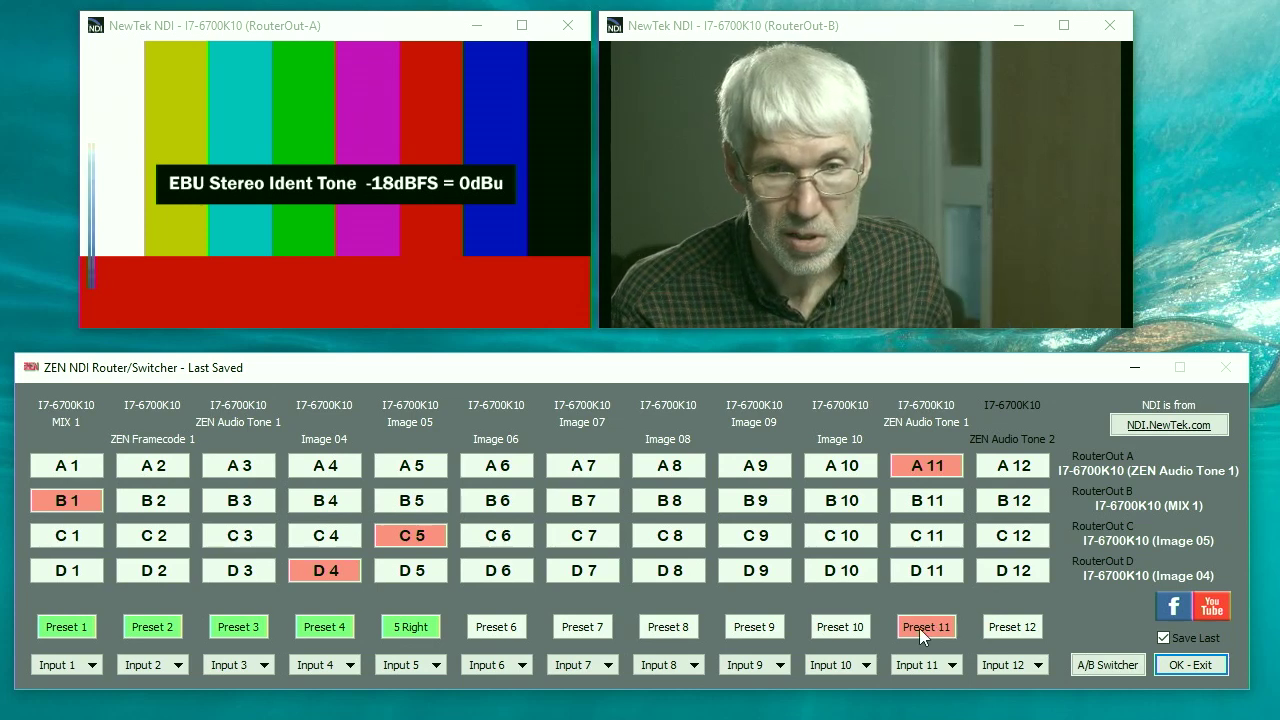
# Step: Rename Preset 11 as Test2 and restore its original name
pyautogui.click(960, 598)
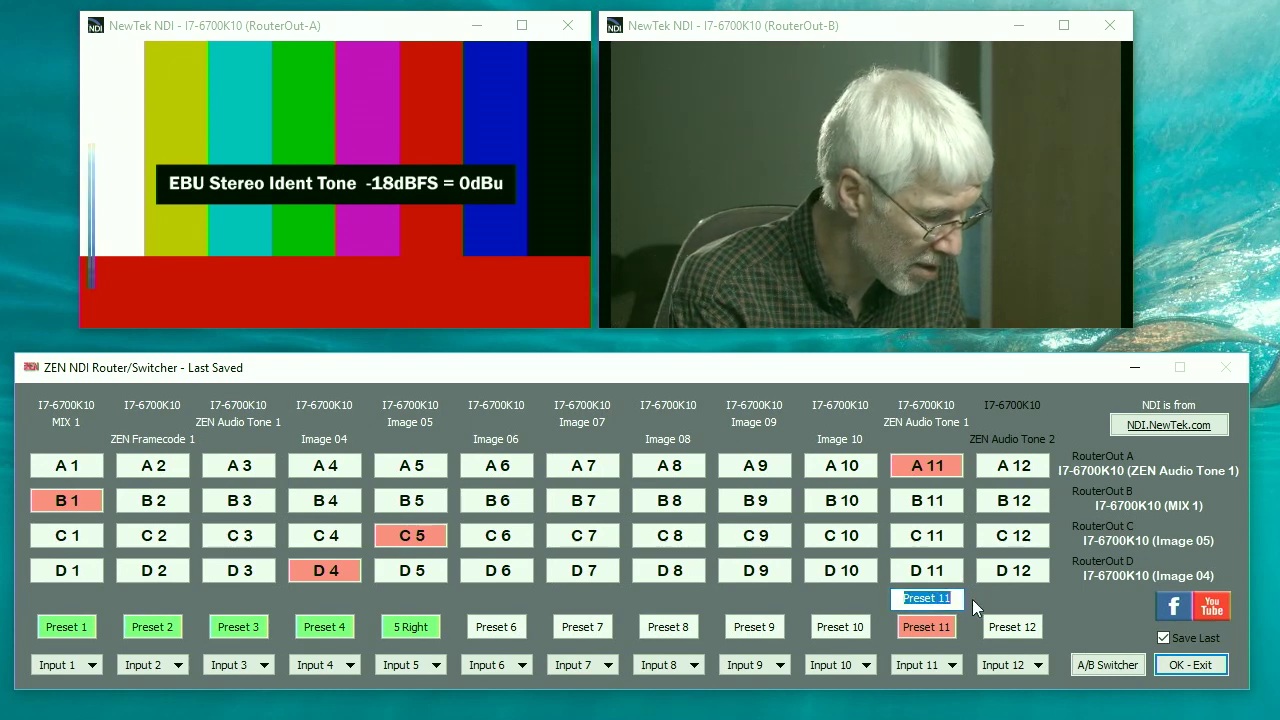
pyautogui.write('Test2')
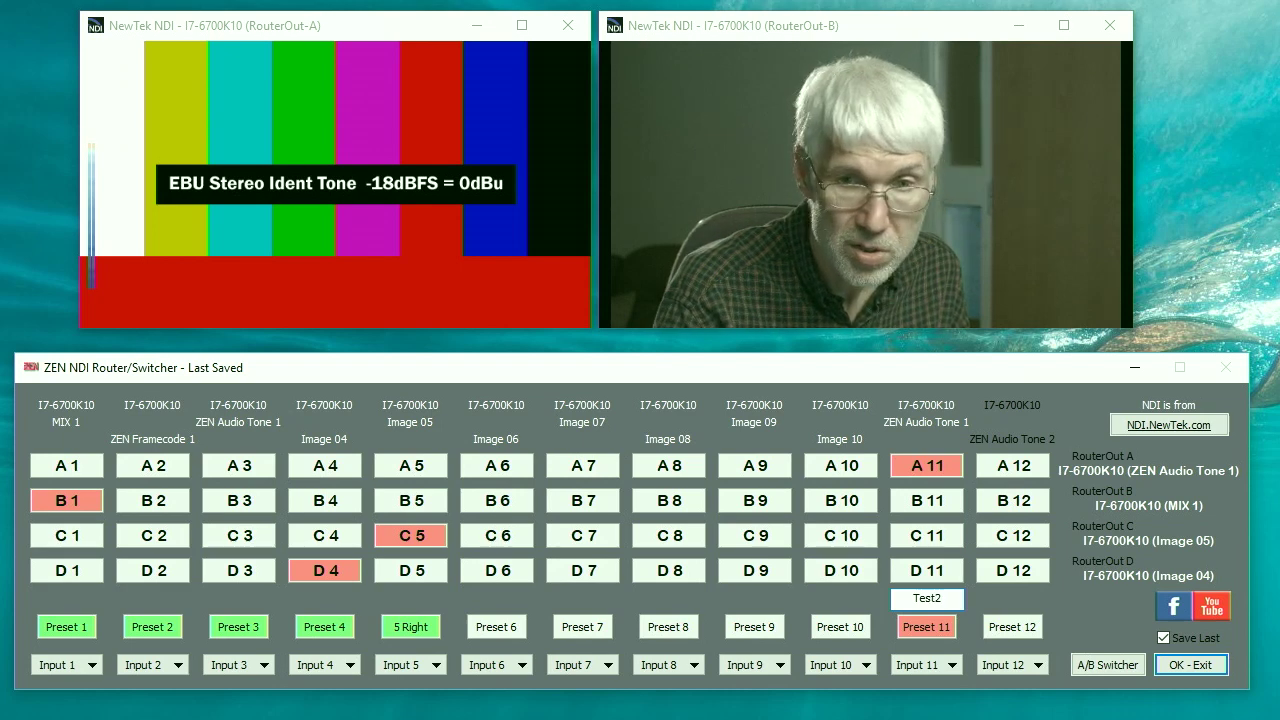
pyautogui.press('Return')
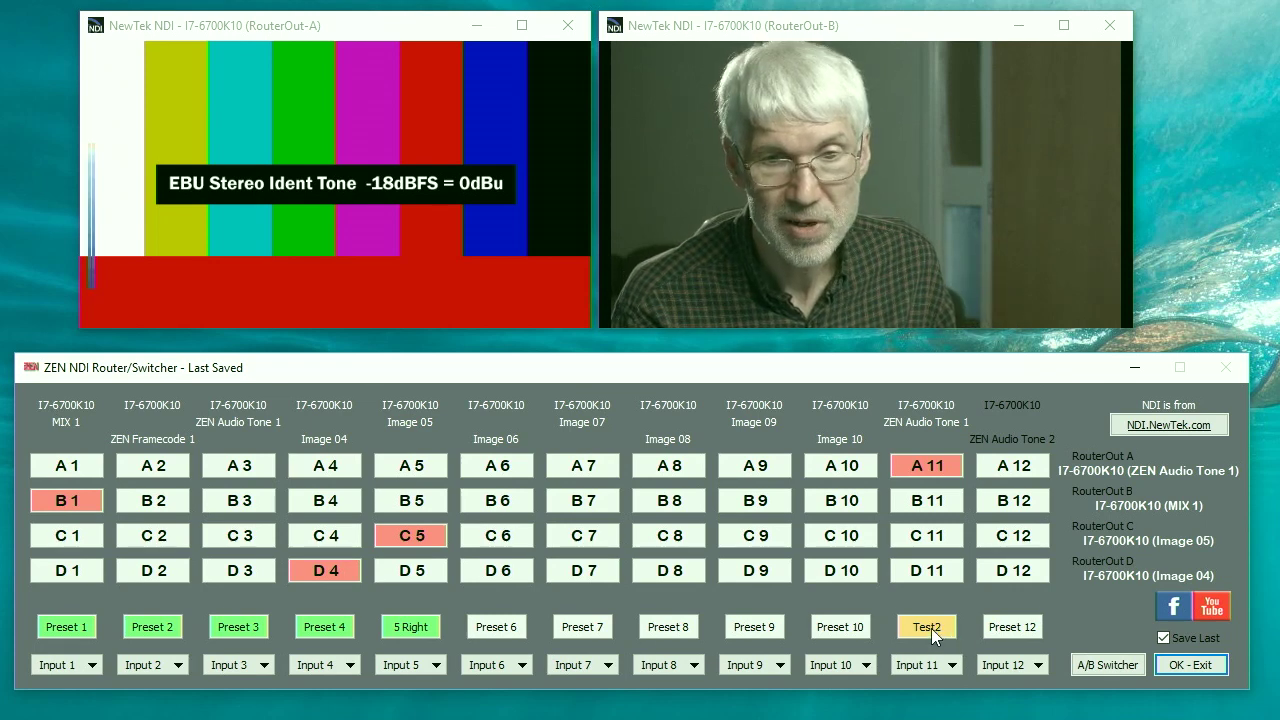
pyautogui.click(932, 627)
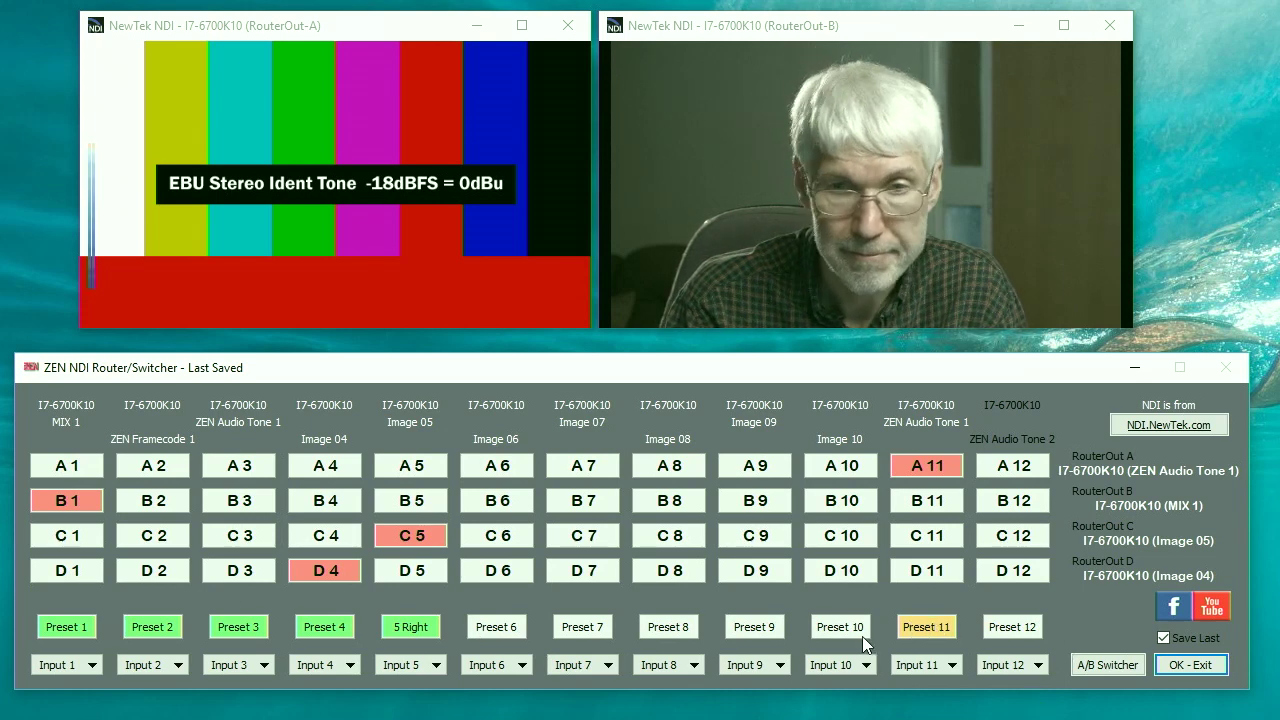
# Step: View the list of available sources for input 12
pyautogui.click(1040, 670)
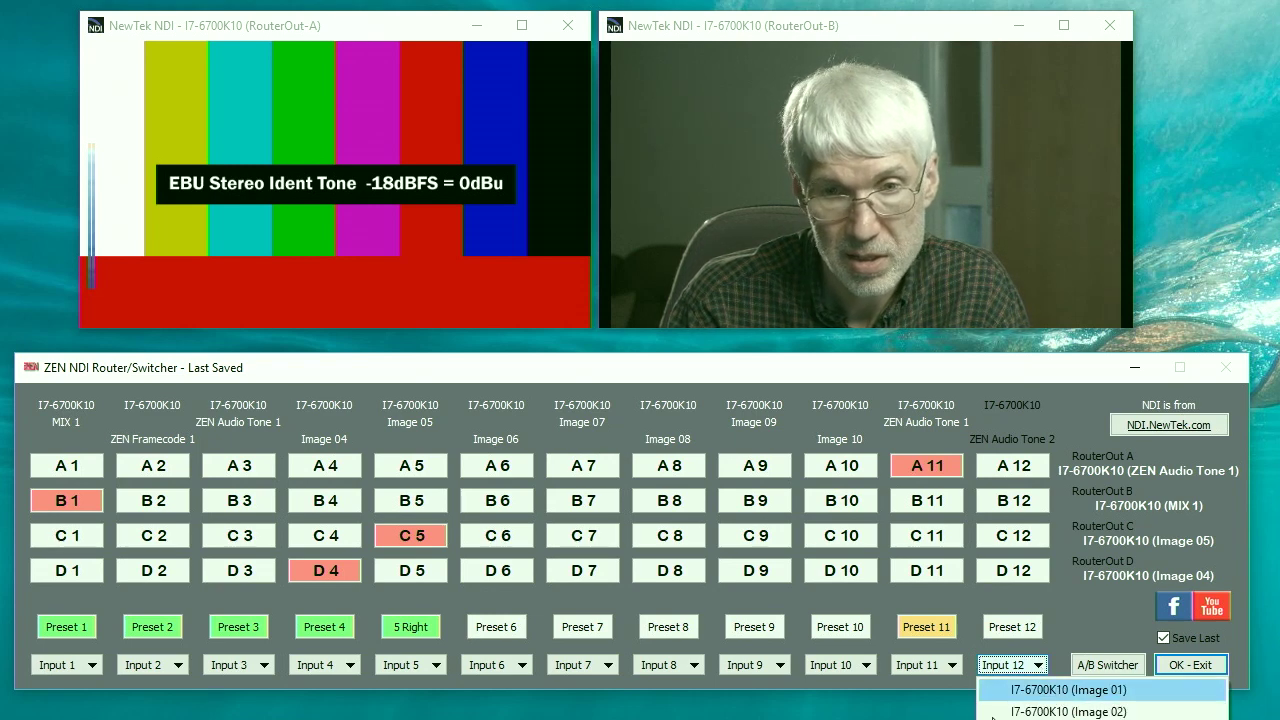
pyautogui.click(1050, 690)
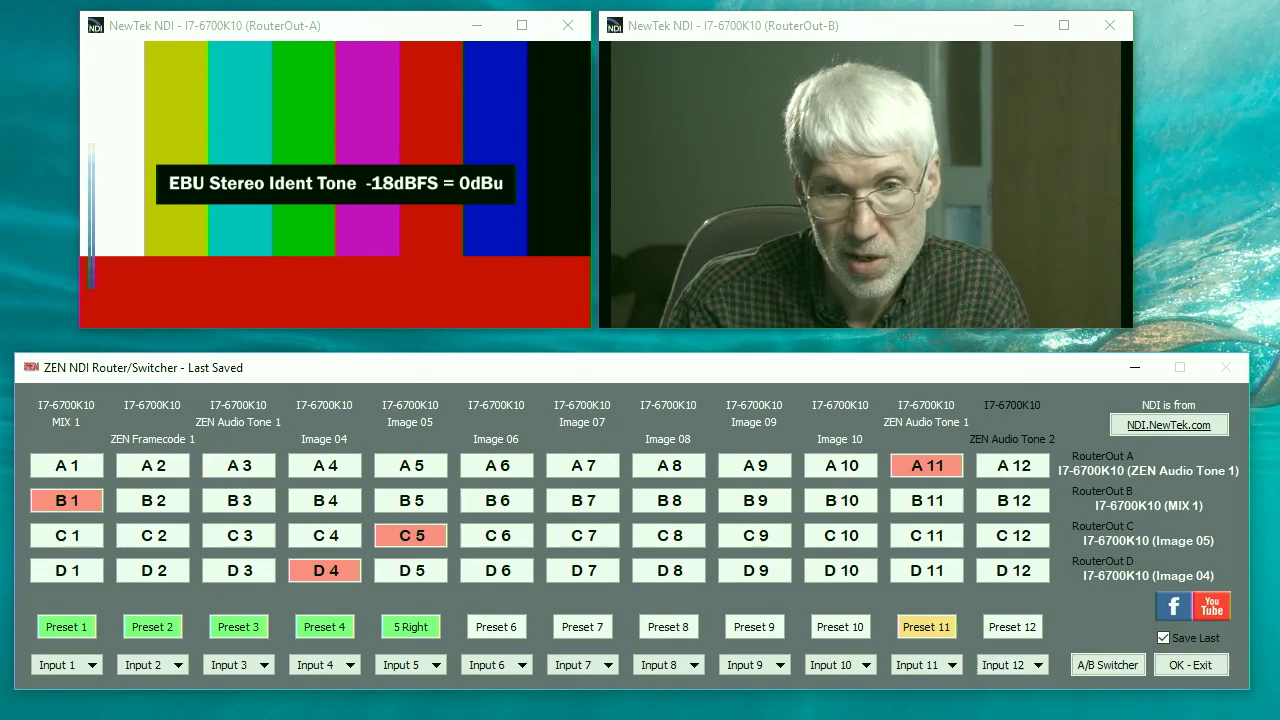
# Step: Exit the router and recreate the 12 x 4 RouterOut router from the last config, placing its window below the monitors
pyautogui.click(1183, 668)
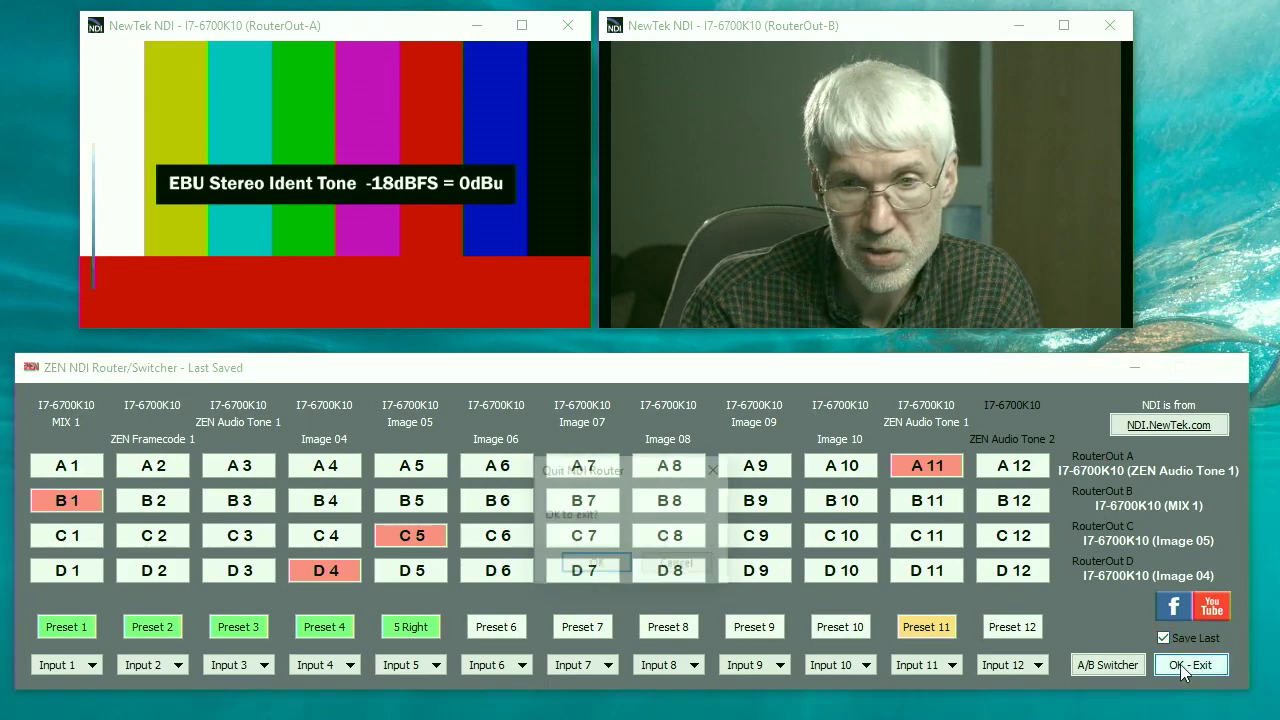
pyautogui.click(595, 565)
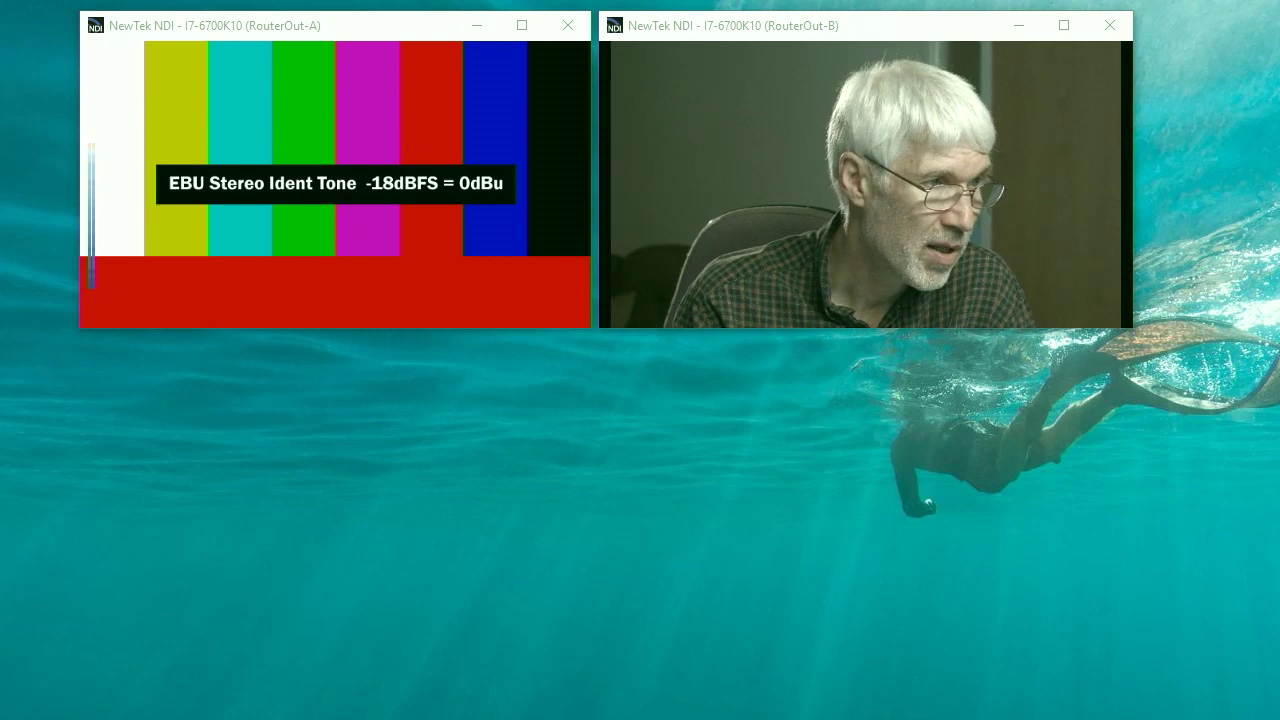
pyautogui.moveTo(432, 373); pyautogui.dragTo(558, 417)
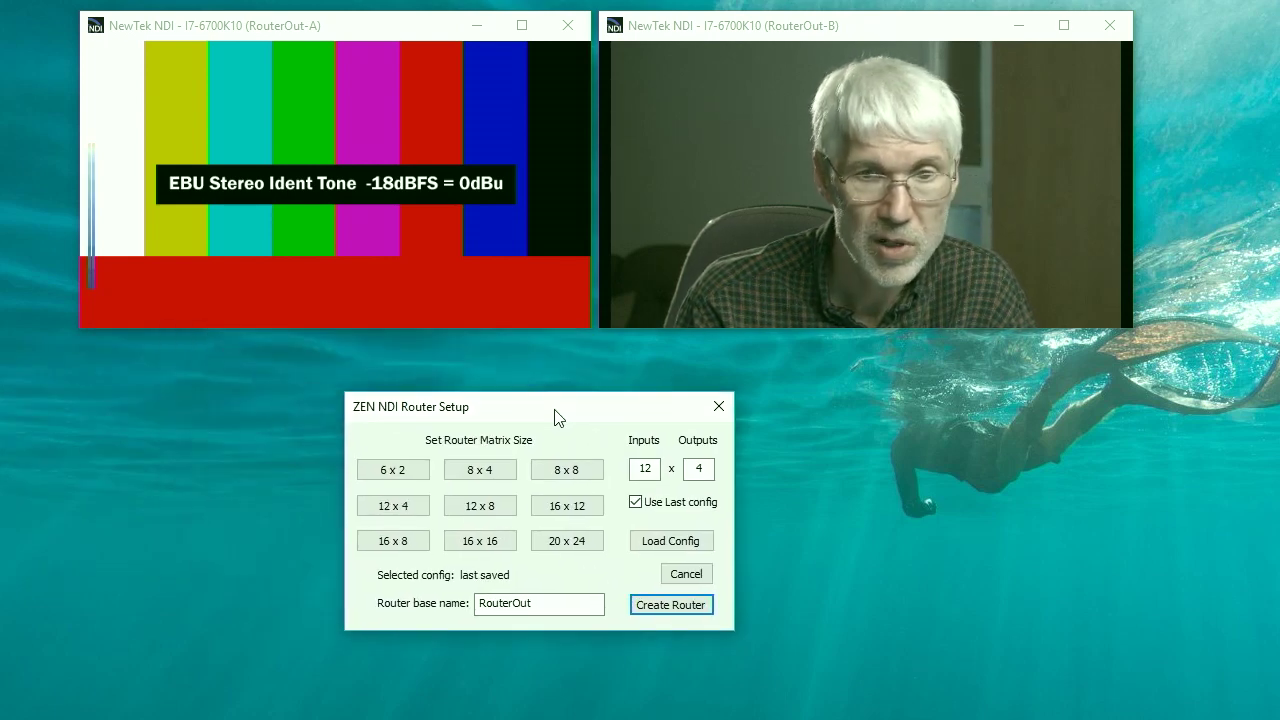
pyautogui.click(662, 606)
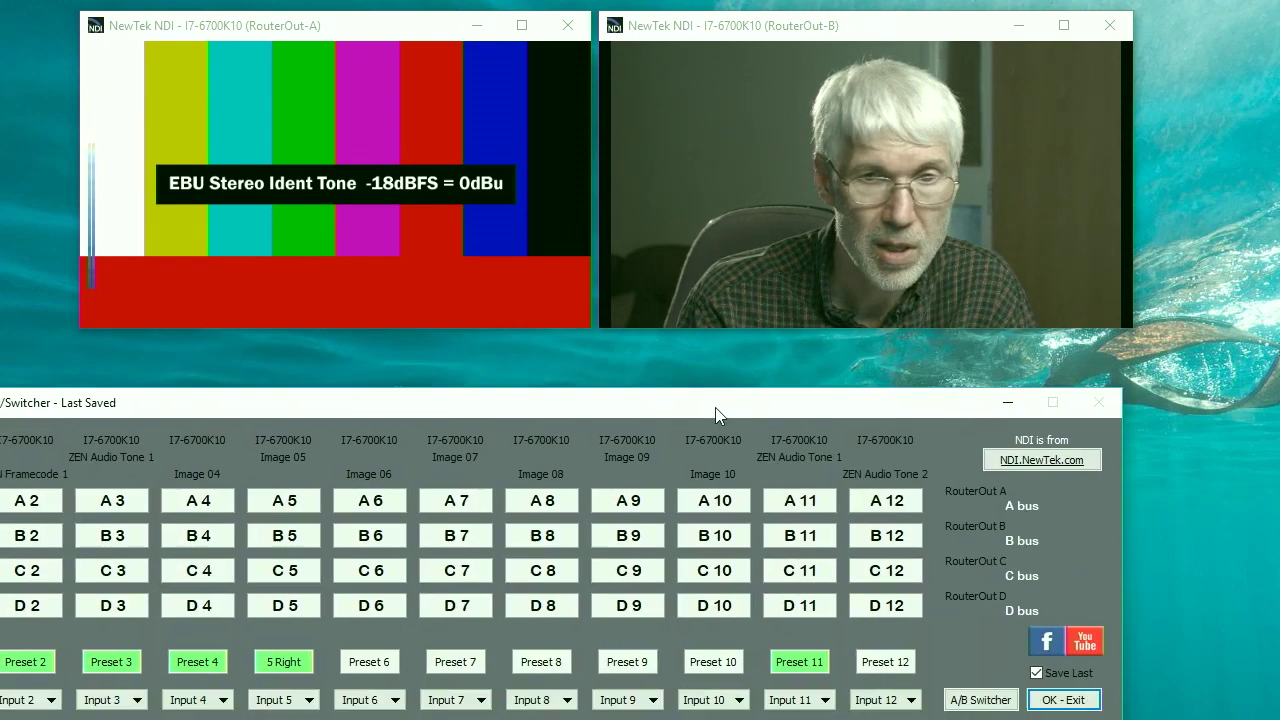
pyautogui.moveTo(715, 408); pyautogui.dragTo(848, 368)
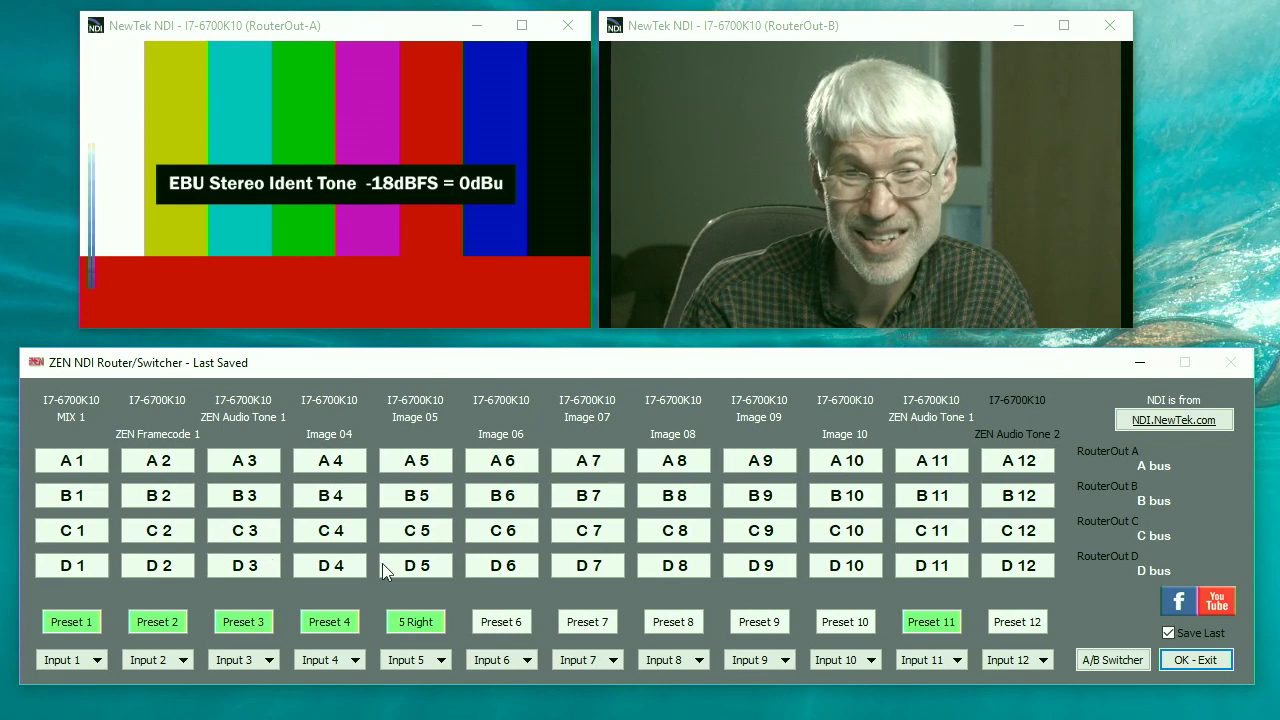
# Step: Recall the routing stored in Preset 11, followed by the routing stored in Preset 1
pyautogui.click(903, 621)
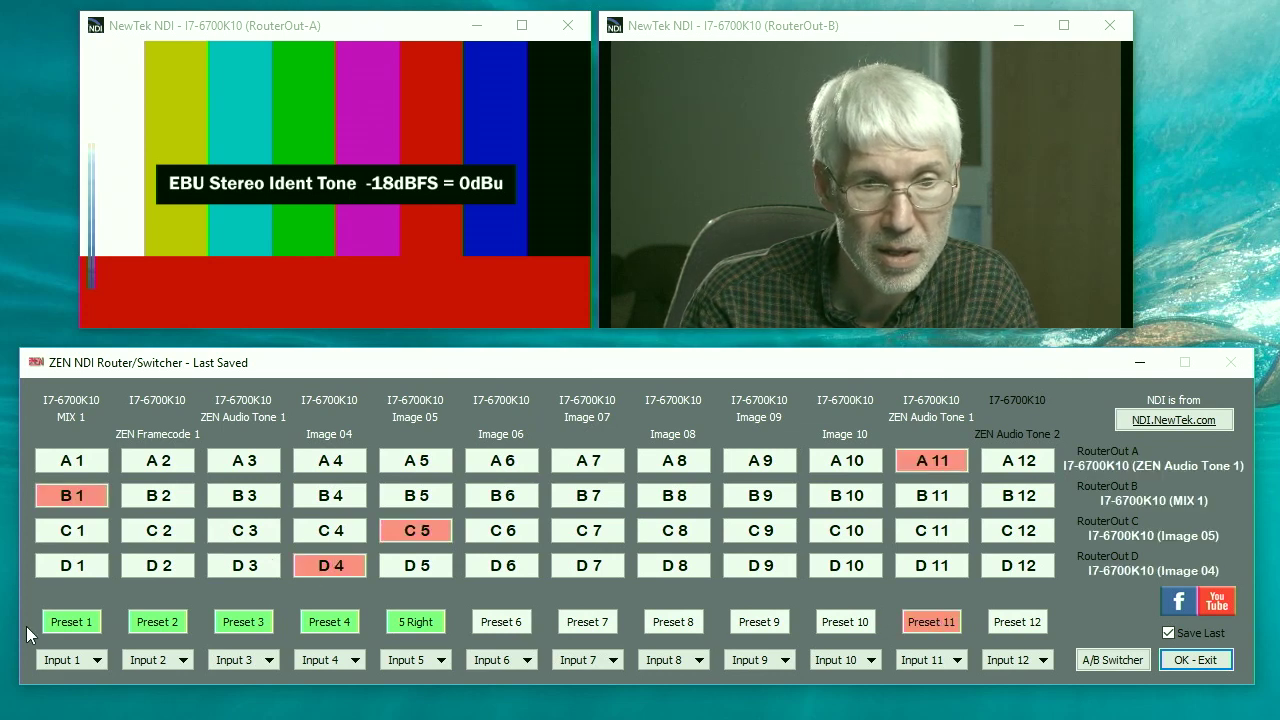
pyautogui.click(80, 620)
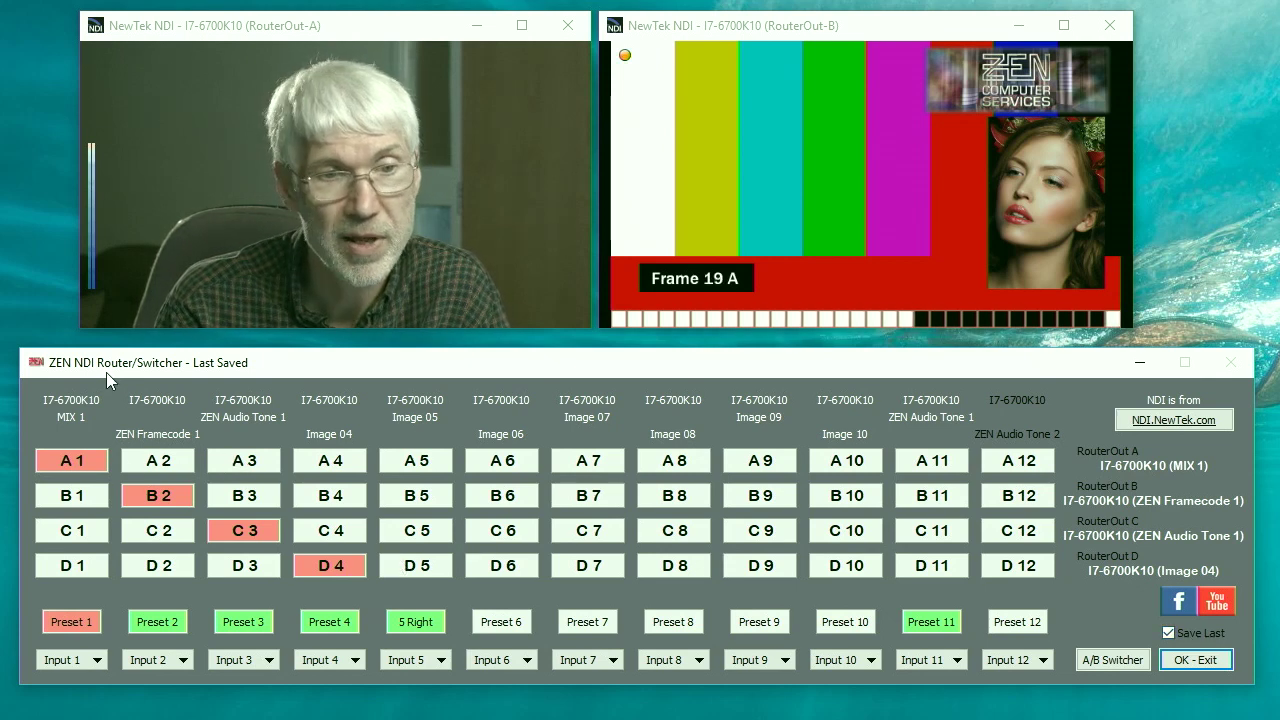
# Step: View the file save options for a custom router configuration and leave without saving
pyautogui.rightClick(56, 364)
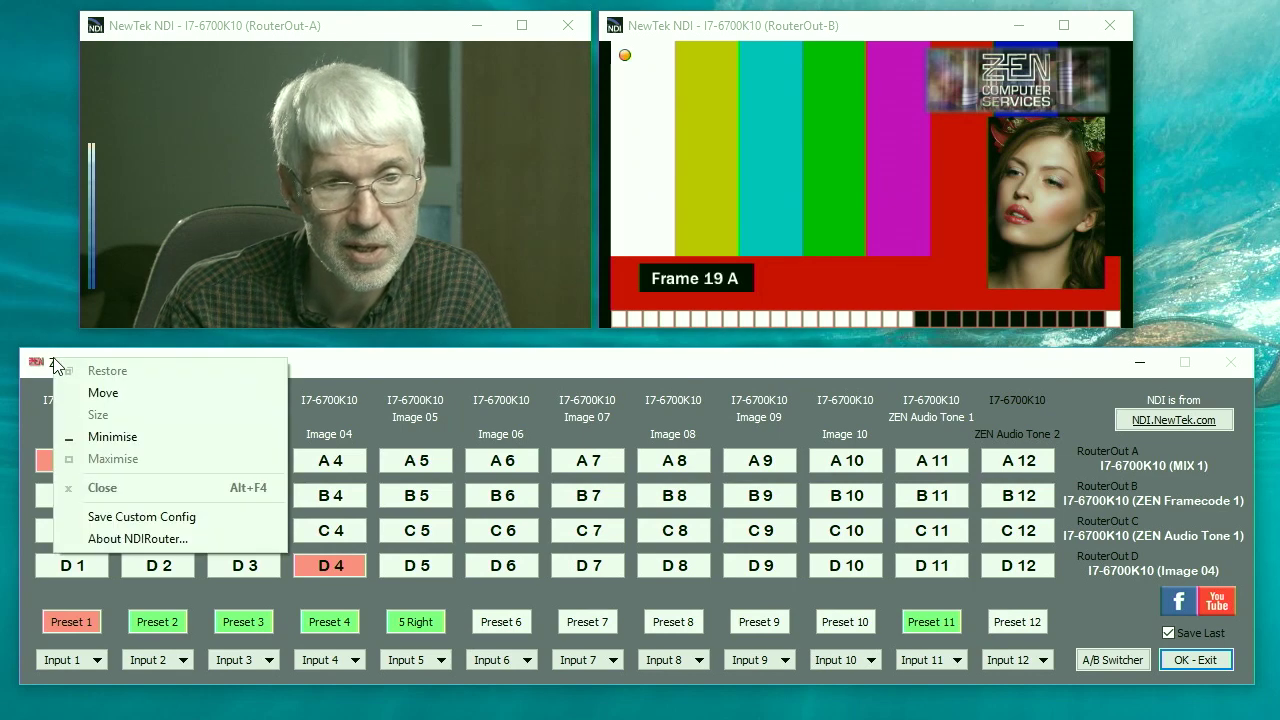
pyautogui.click(140, 516)
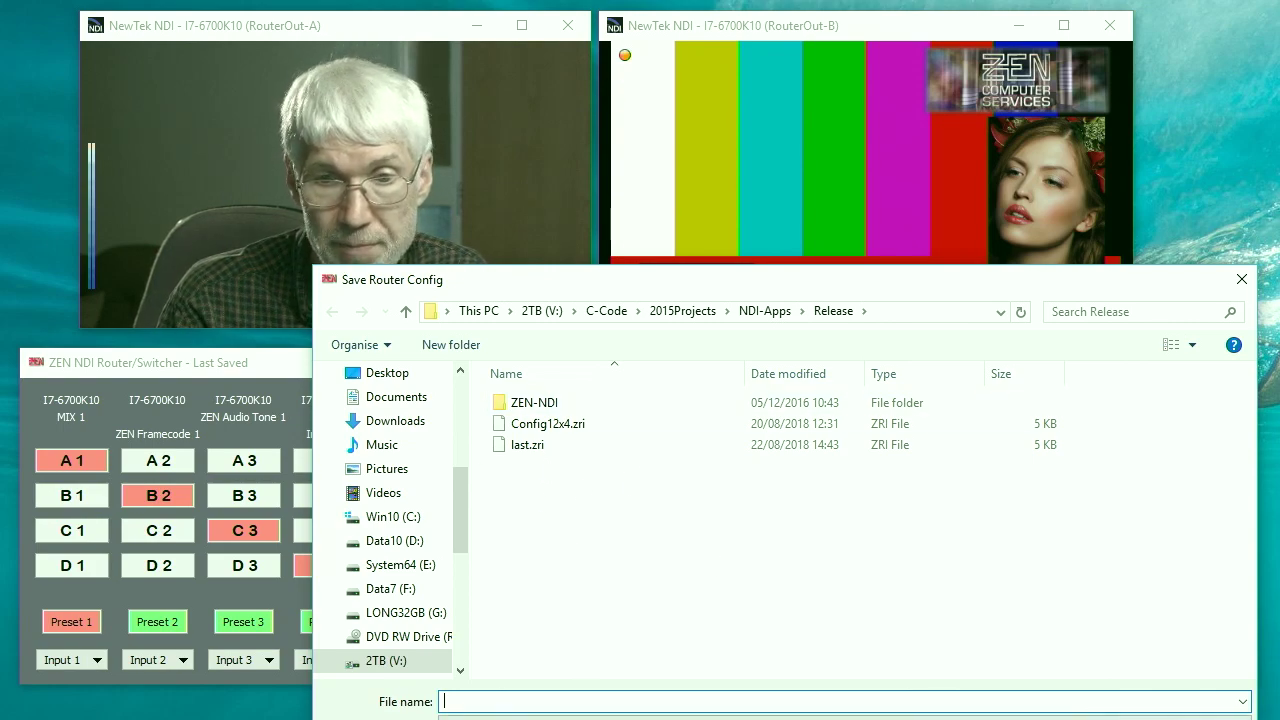
pyautogui.press('Escape')
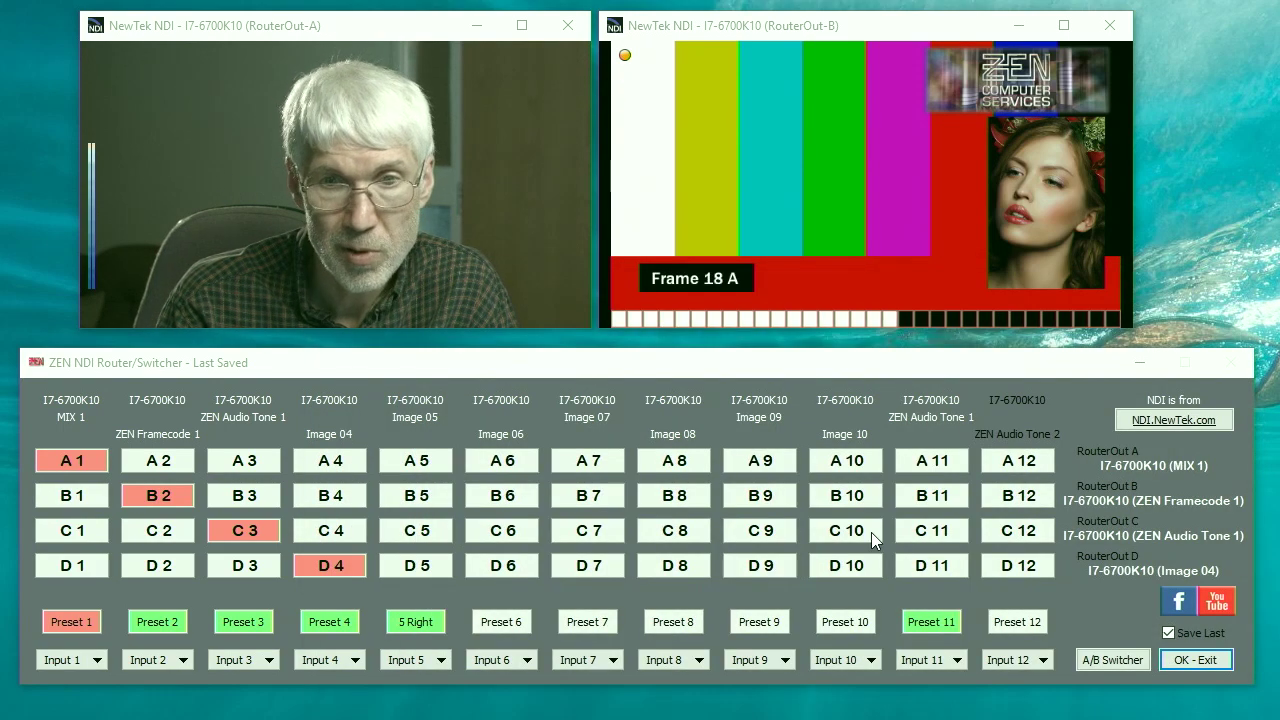
# Step: Exit the router and create a 16 x 8 router with base name RouterOut from the last saved config
pyautogui.click(1194, 664)
pyautogui.click(627, 560)
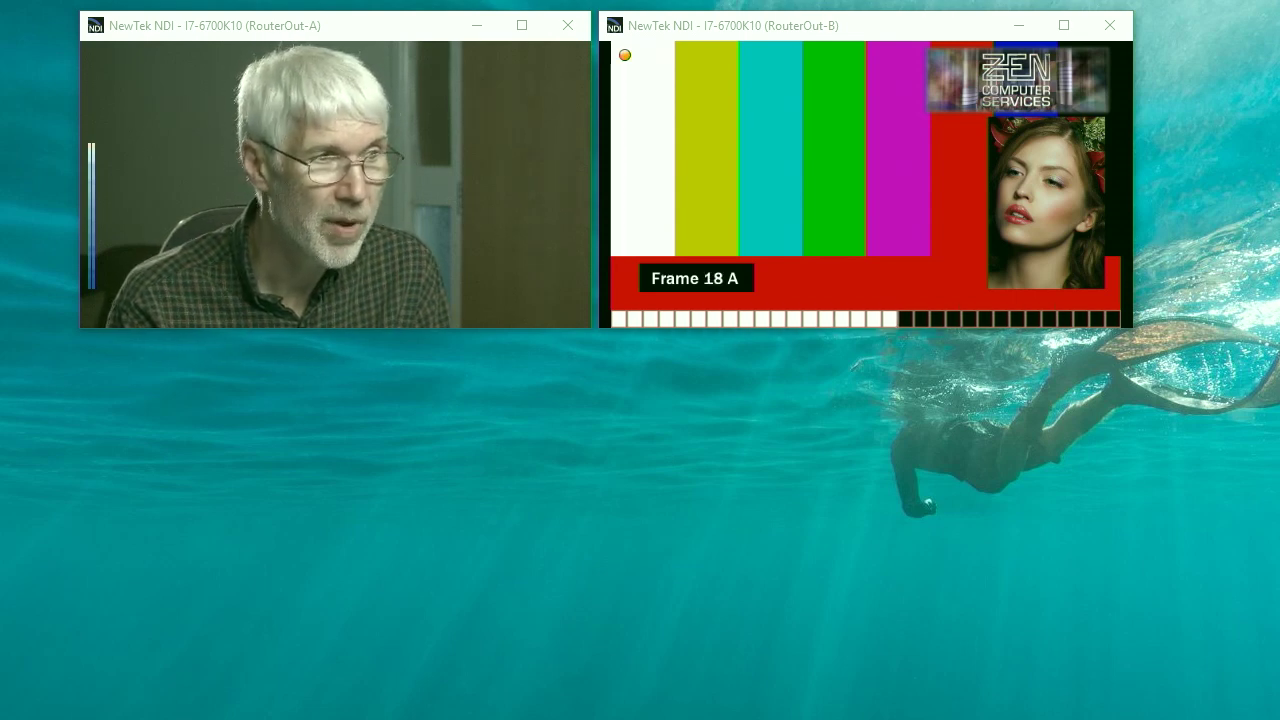
pyautogui.moveTo(310, 523); pyautogui.dragTo(407, 430)
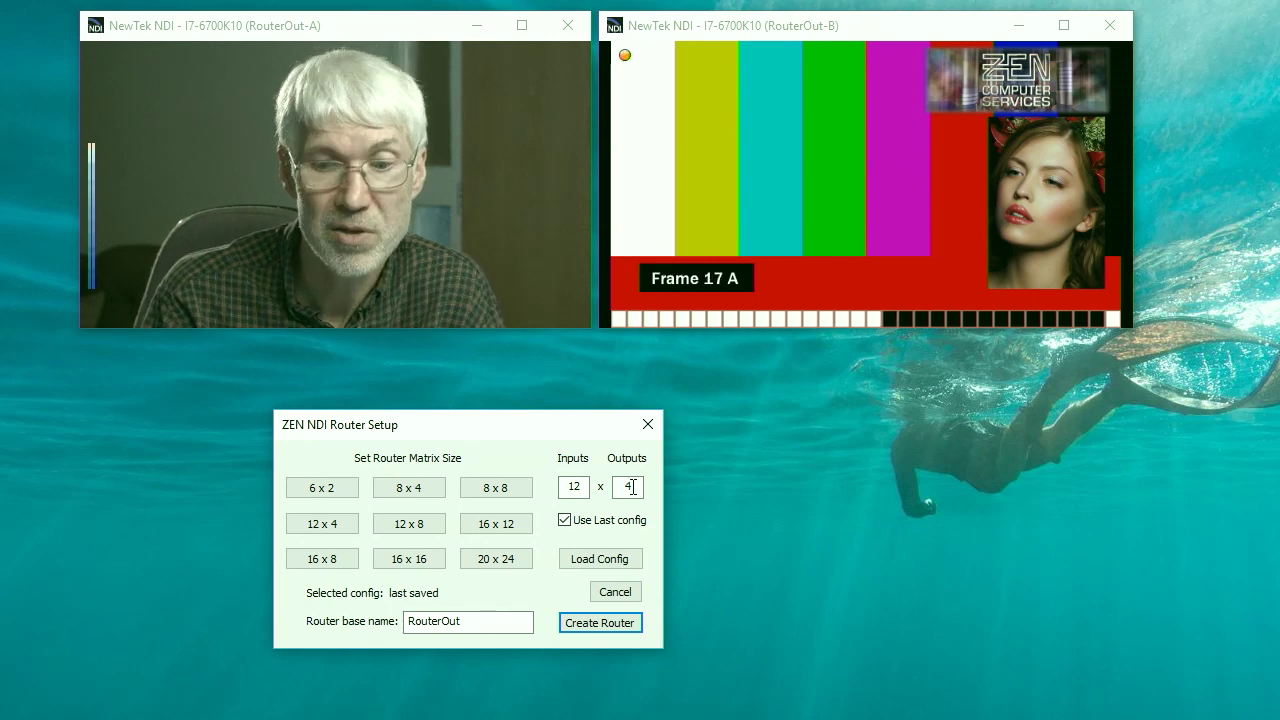
pyautogui.click(333, 560)
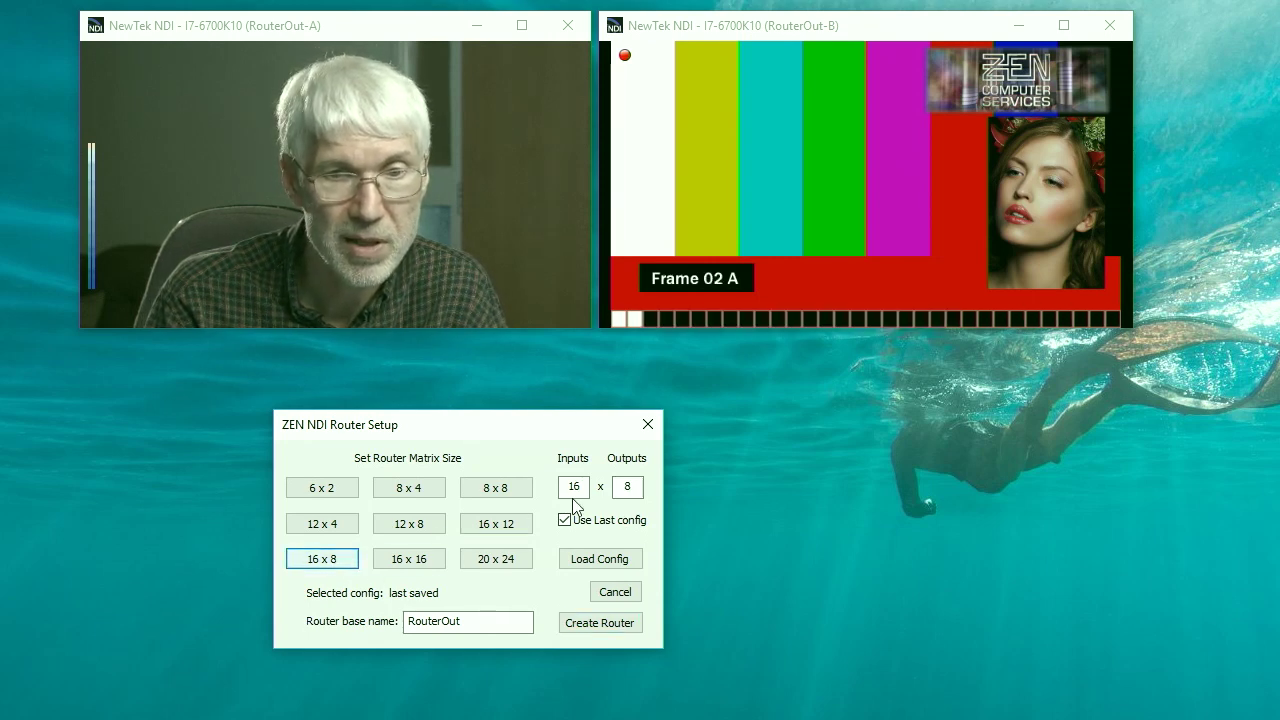
pyautogui.click(597, 622)
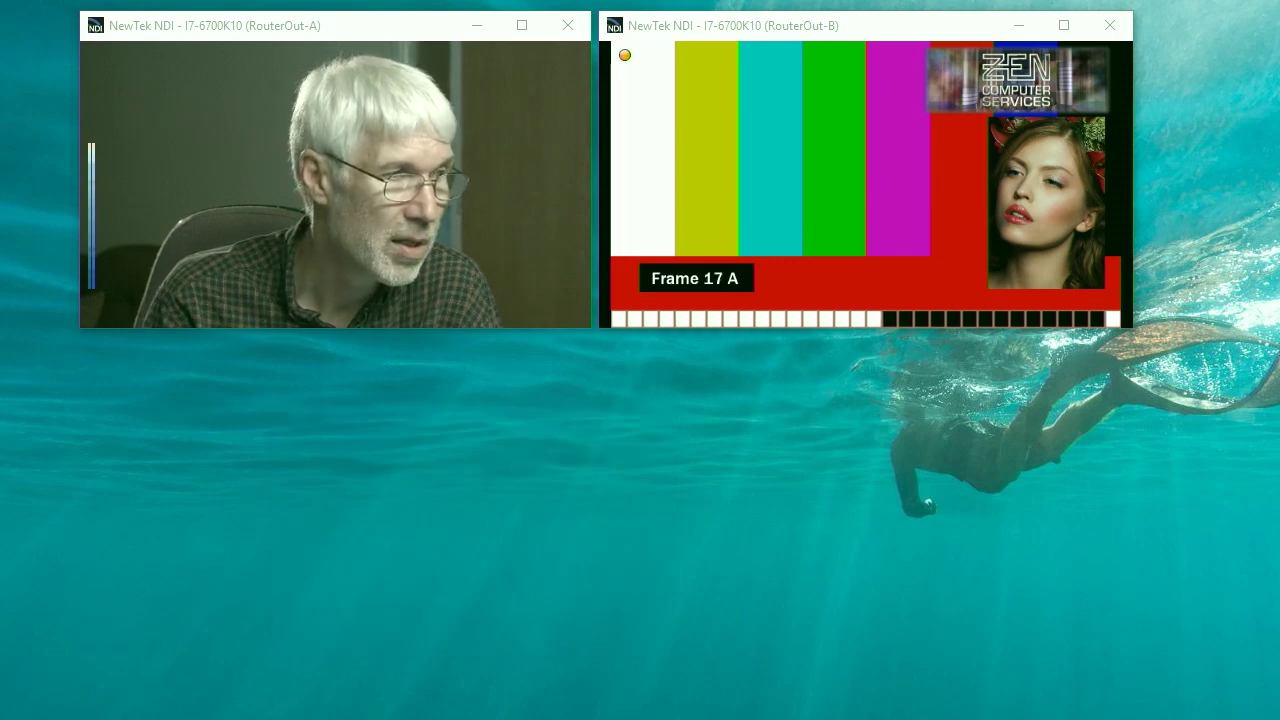
pyautogui.moveTo(0, 385); pyautogui.dragTo(554, 383)
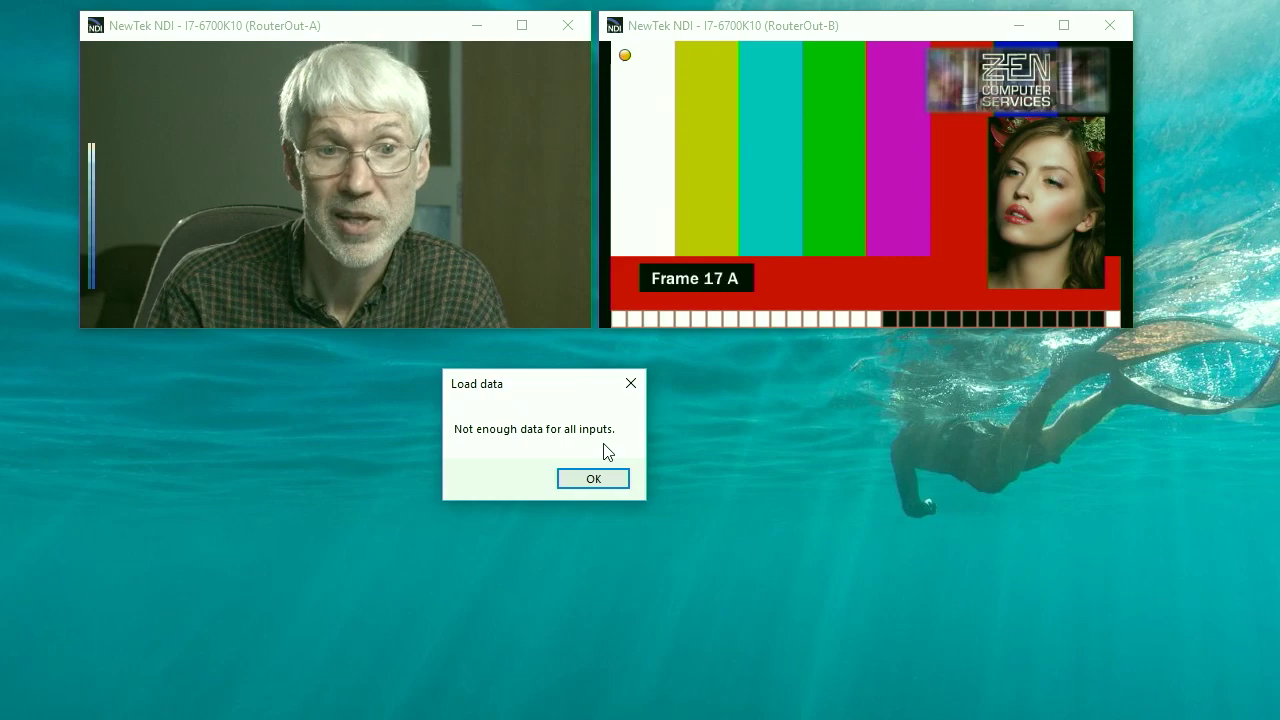
pyautogui.click(594, 480)
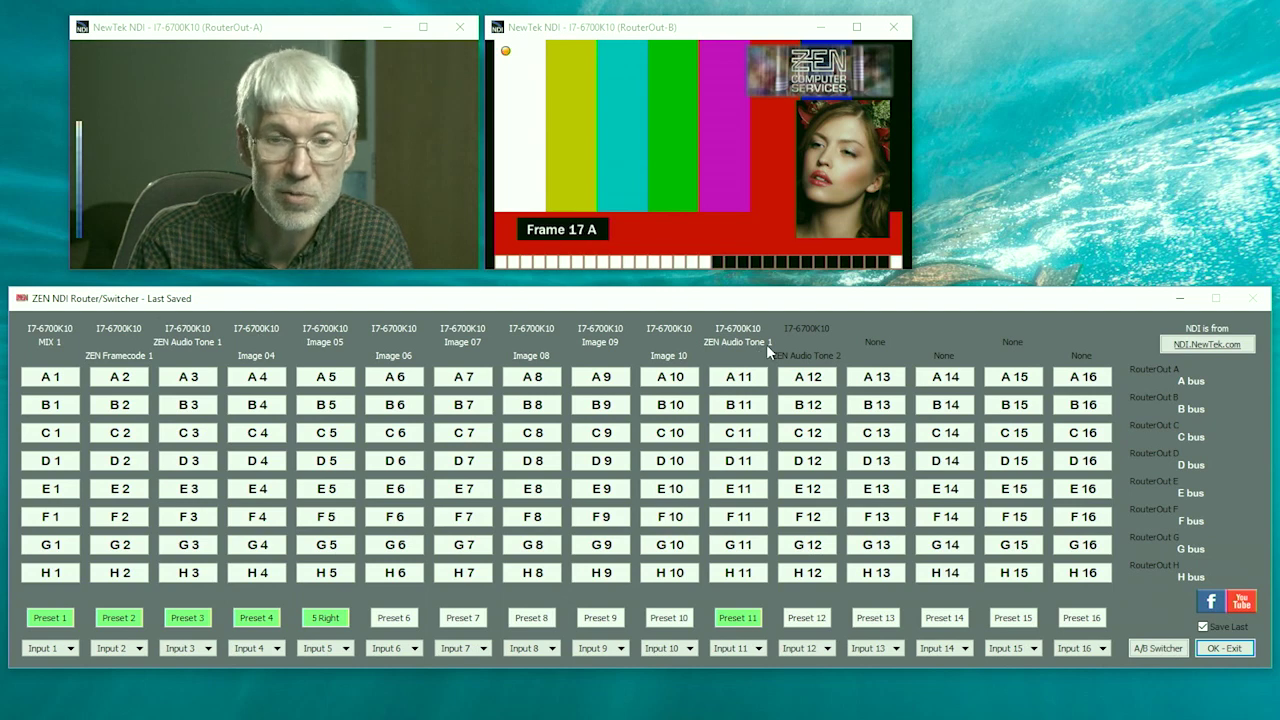
# Step: Recall Preset 4 and return to Preset 1 in the 16 x 8 router
pyautogui.click(259, 619)
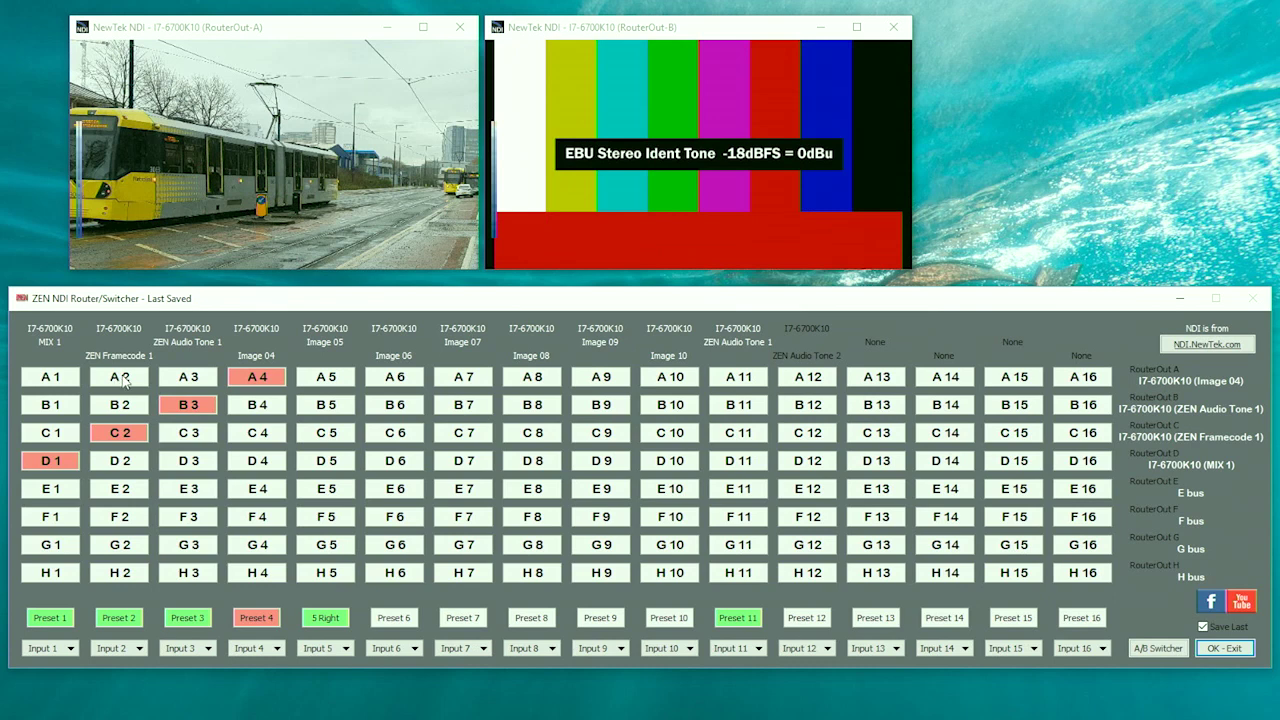
pyautogui.click(57, 619)
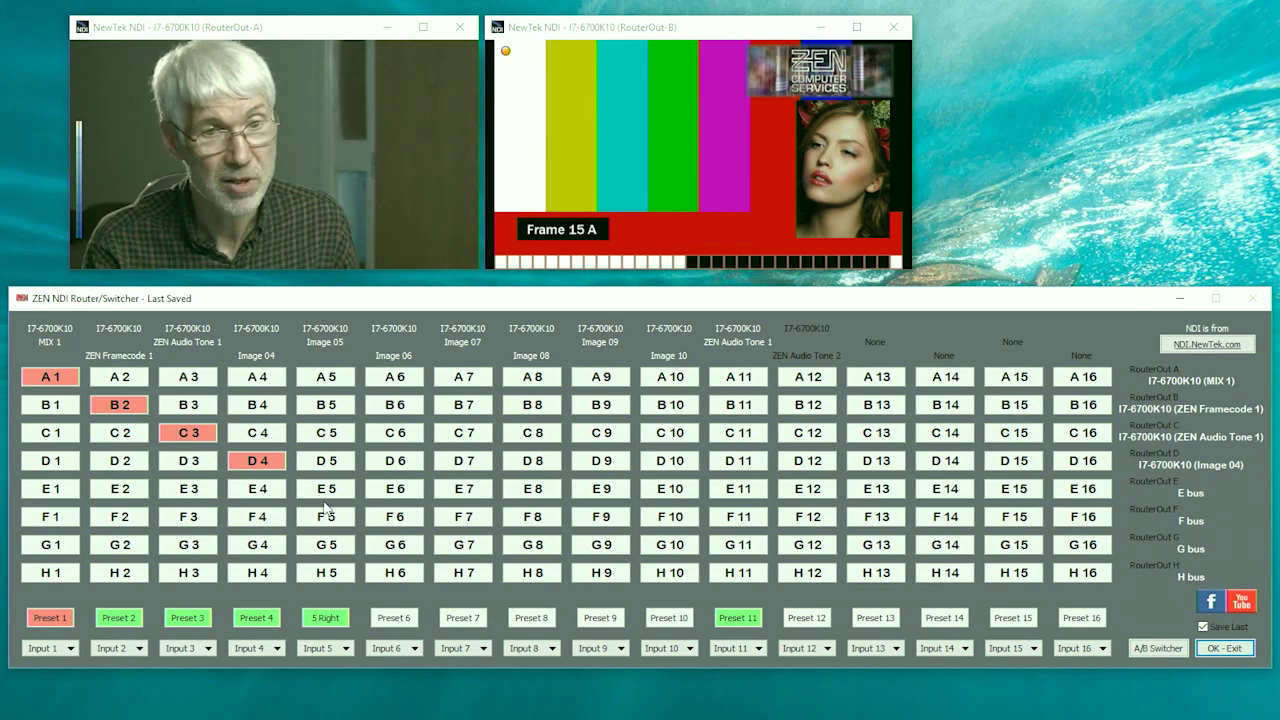
# Step: Route input 5 to output E, input 6 to F, input 5 to G and input 3 to H, and store the routing in Preset 1
pyautogui.click(330, 490)
pyautogui.click(394, 517)
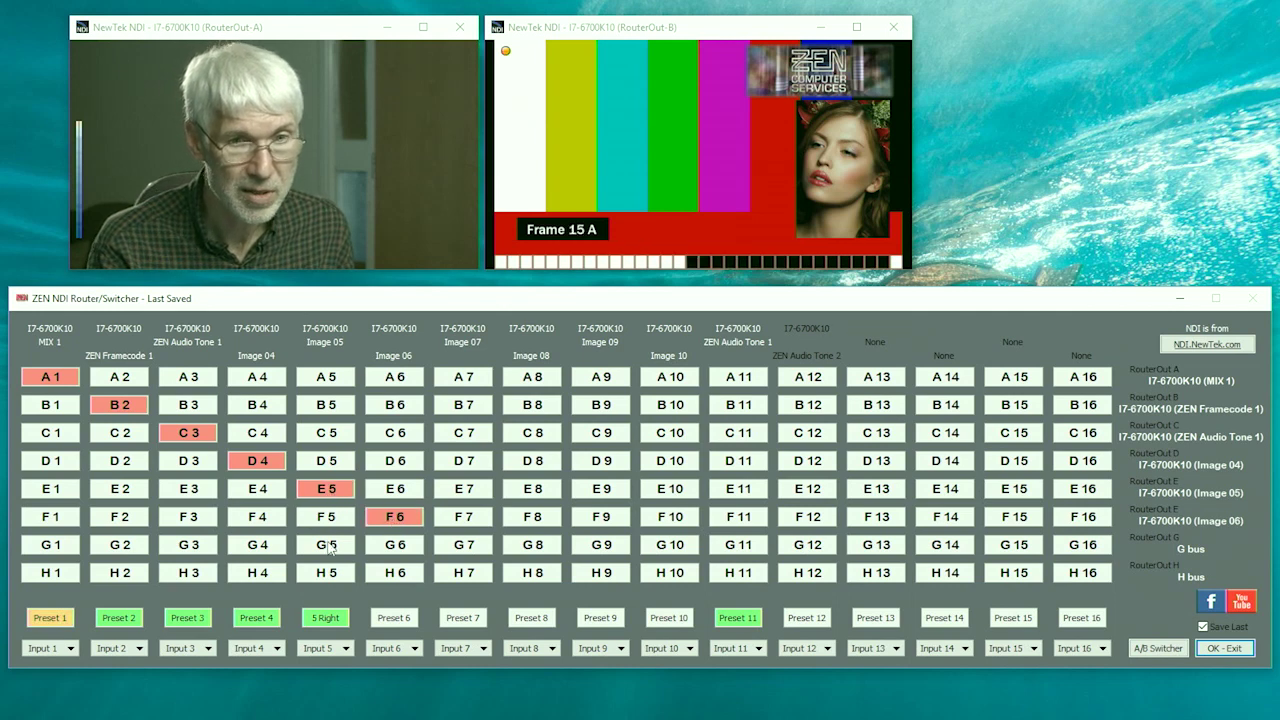
pyautogui.click(325, 545)
pyautogui.click(190, 573)
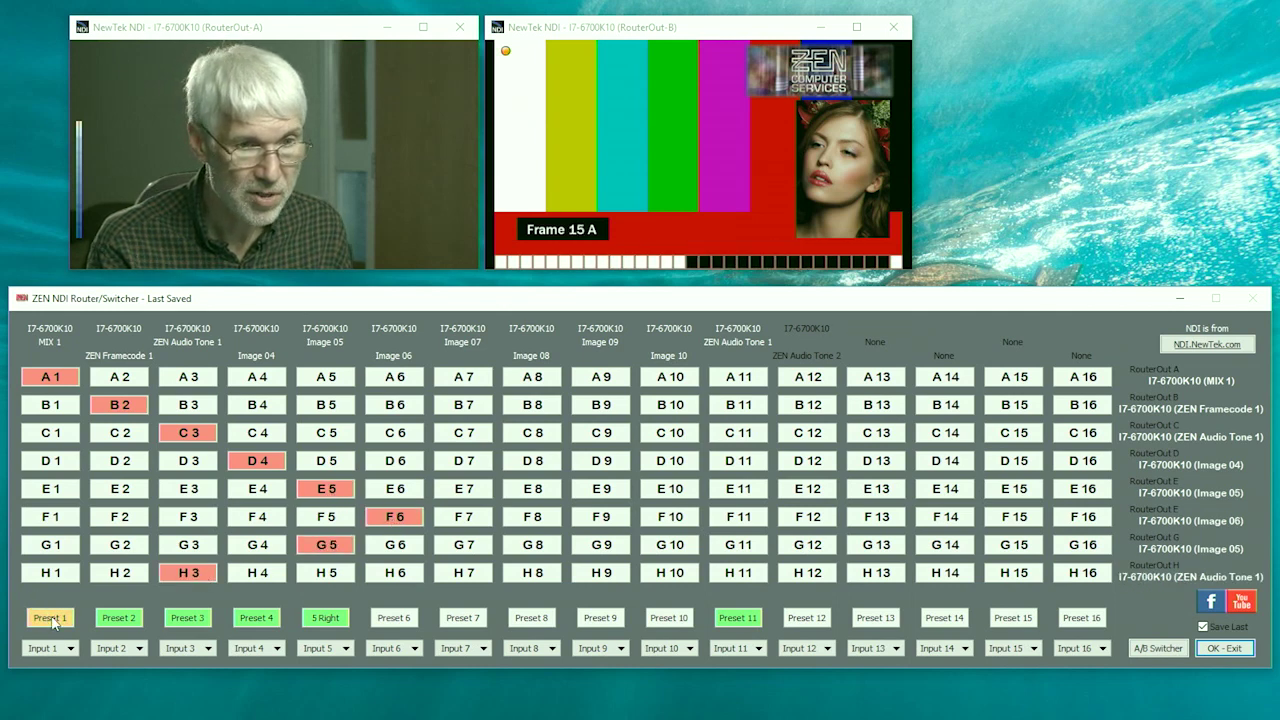
pyautogui.click(54, 624)
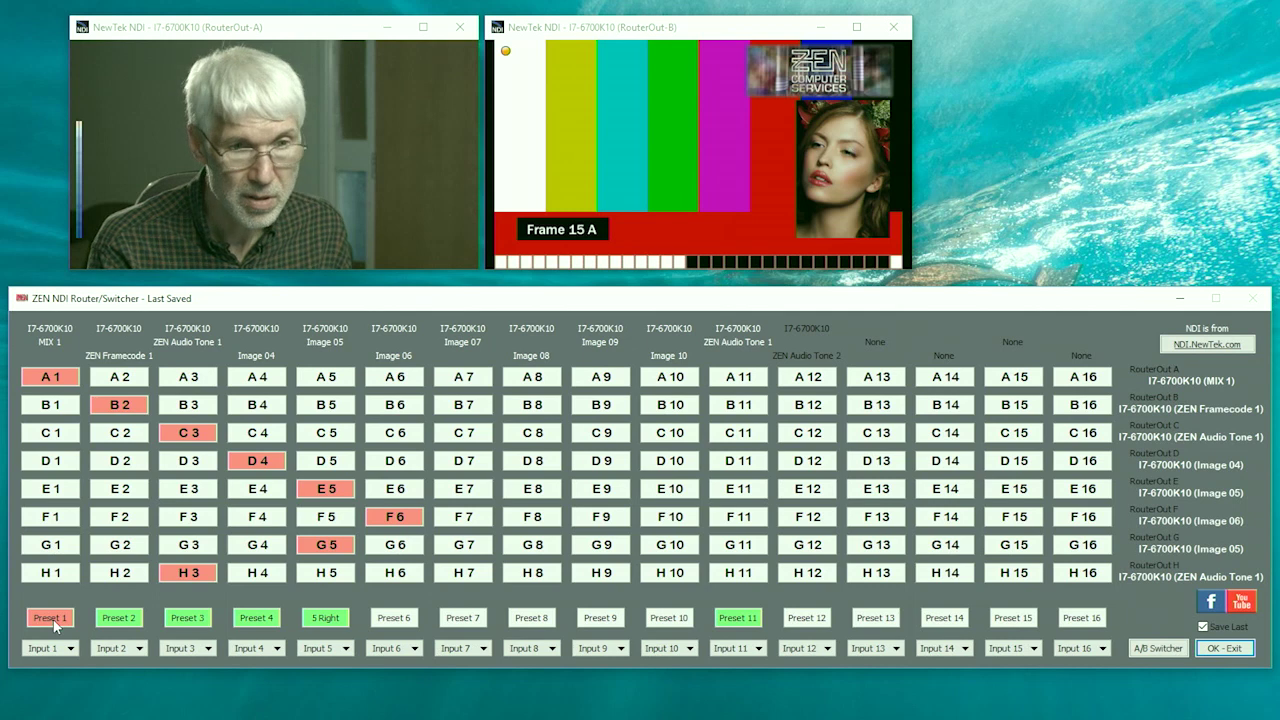